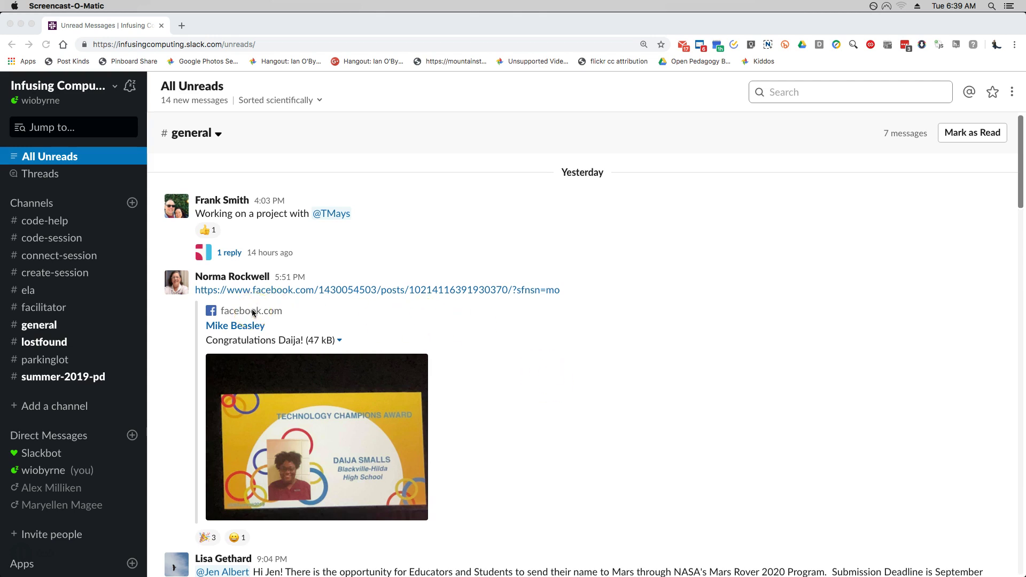
- Open the general channel and go to its most recent messages
click(38, 322)
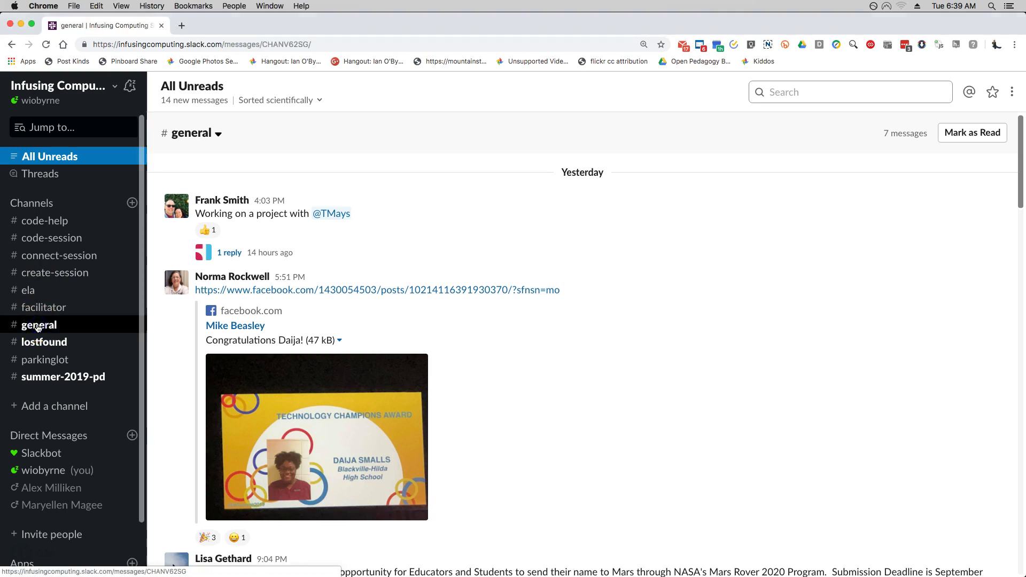
click(37, 326)
scroll(497, 342, down, 5)
scroll(501, 346, down, 10)
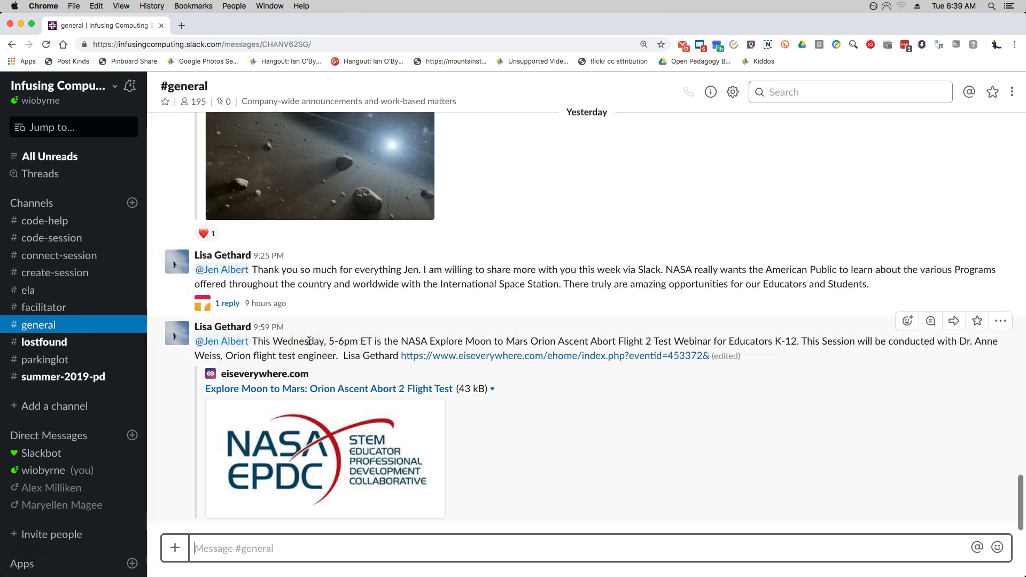
- Draft a message in general reading "Hey everyone. Good morning." and mention the member tagged in the latest posts
click(302, 550)
text(Hey everyone. Good morning.)
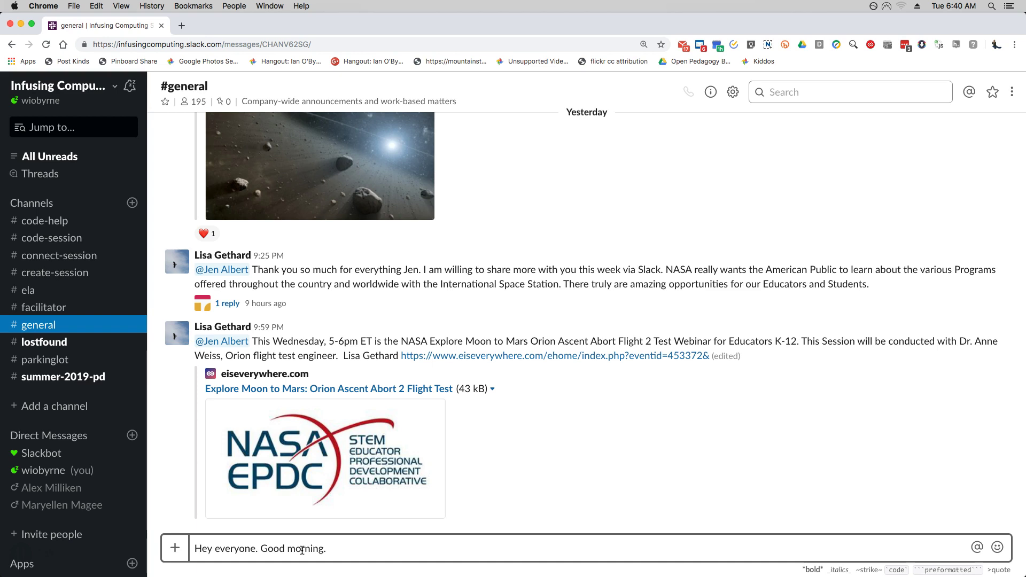
text(@)
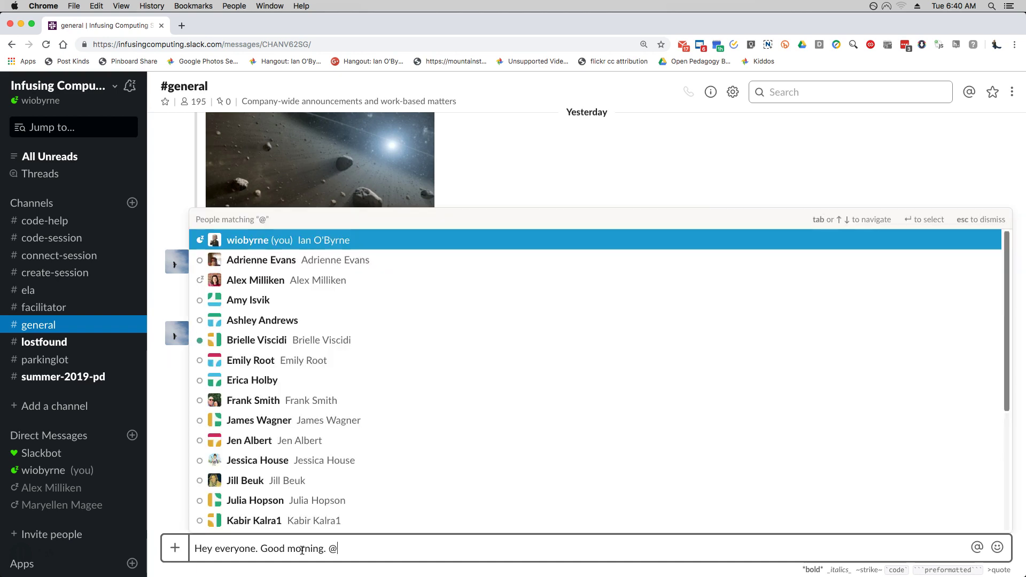
key(Down)
key(Down)
key(Down)
key(Down)
key(Down)
key(Down)
key(Down)
key(Down)
key(Down)
key(Down)
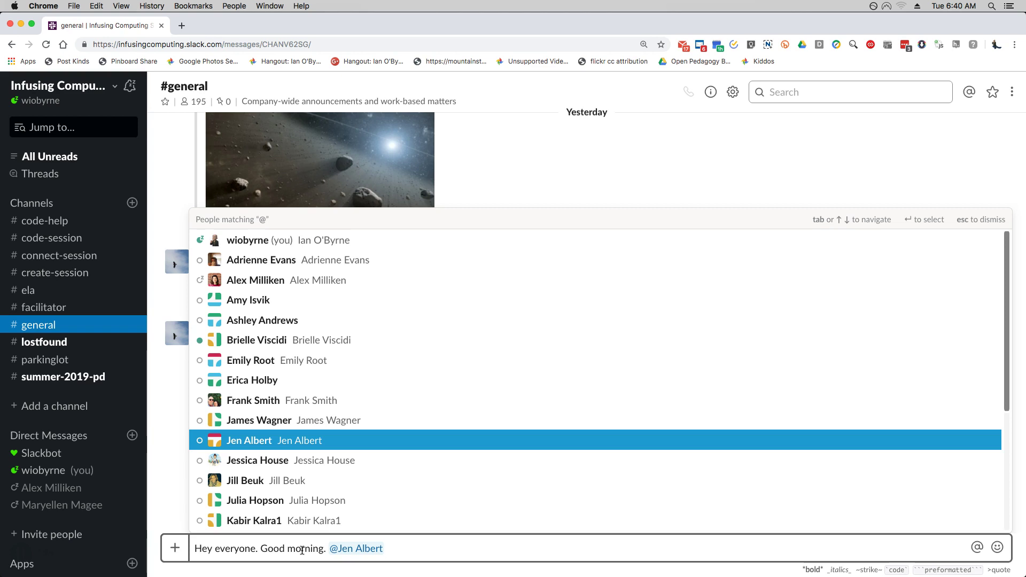
- Continue the draft with "I hope you have a great start to today." and a smiley
text(I hope you )
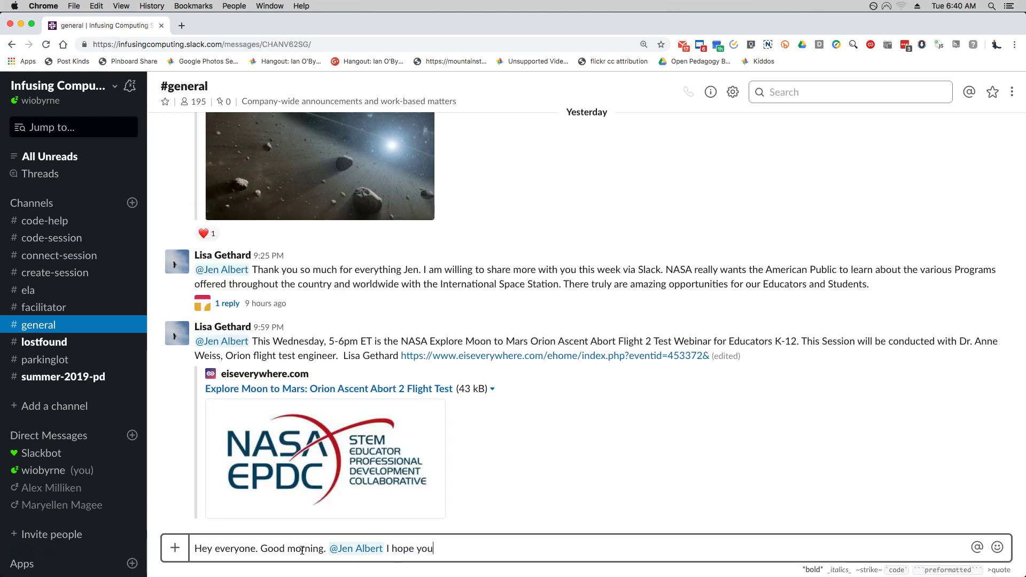
text(have a great start to today.)
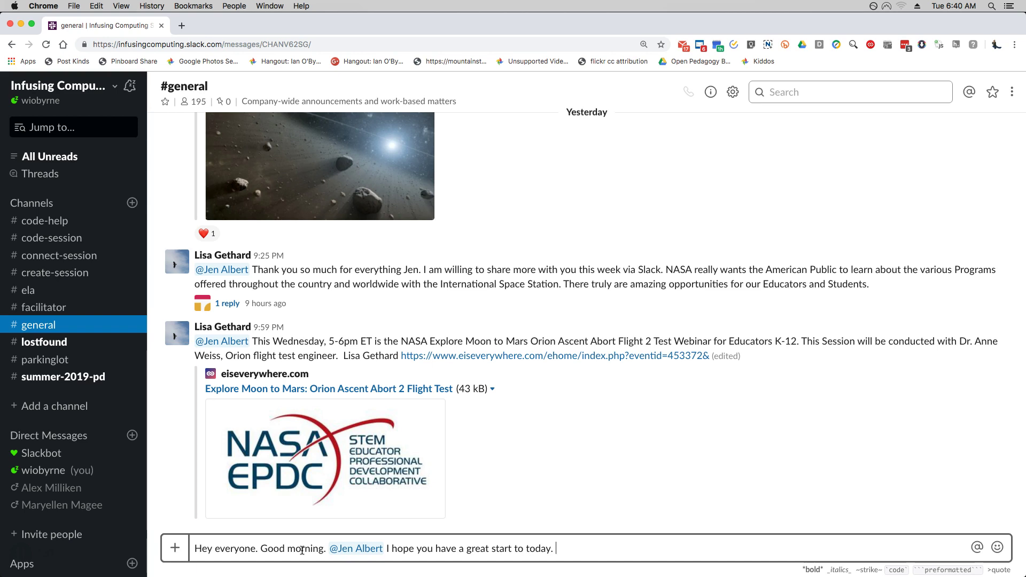
text( :))
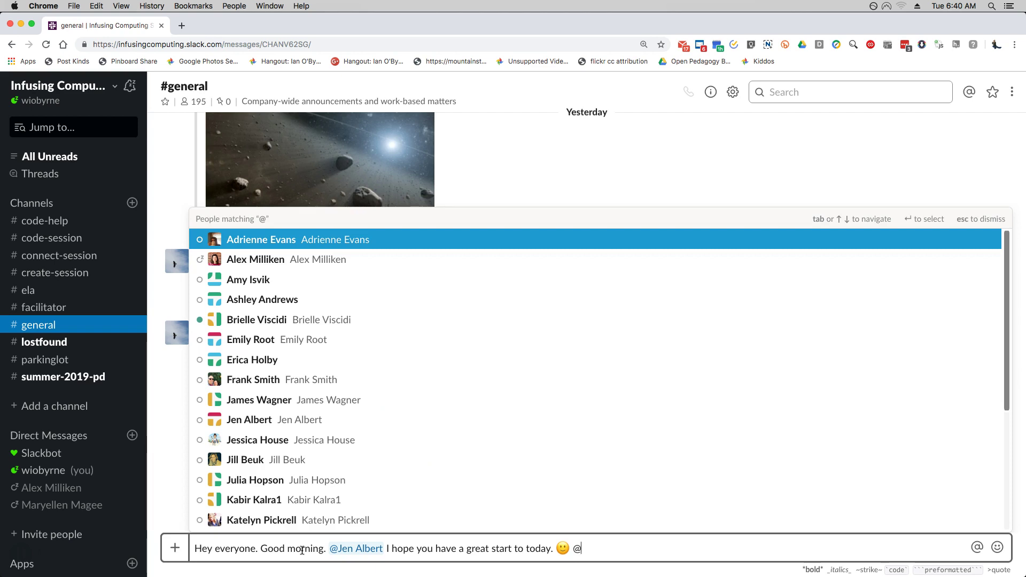
key(BackSpace)
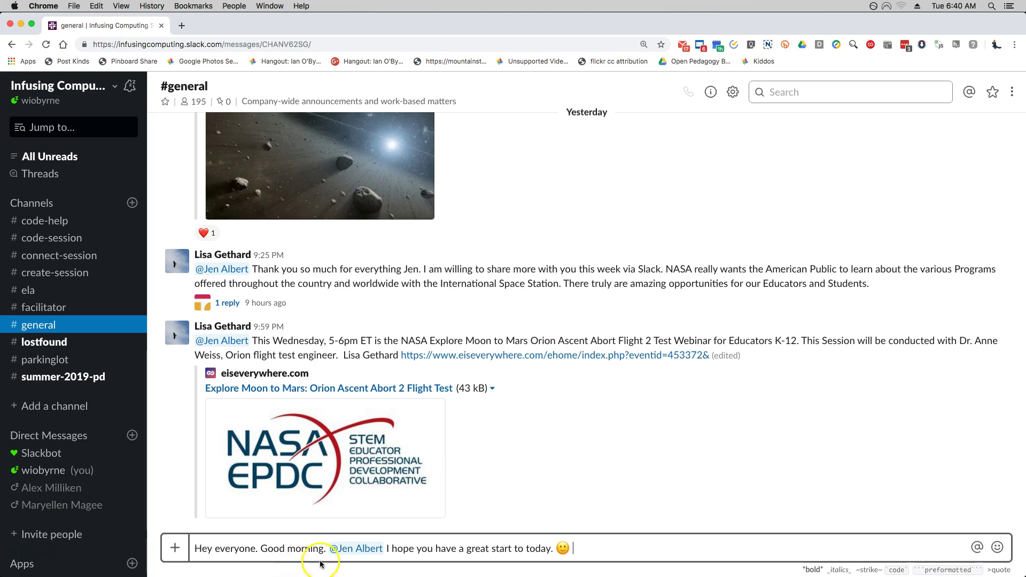
click(610, 547)
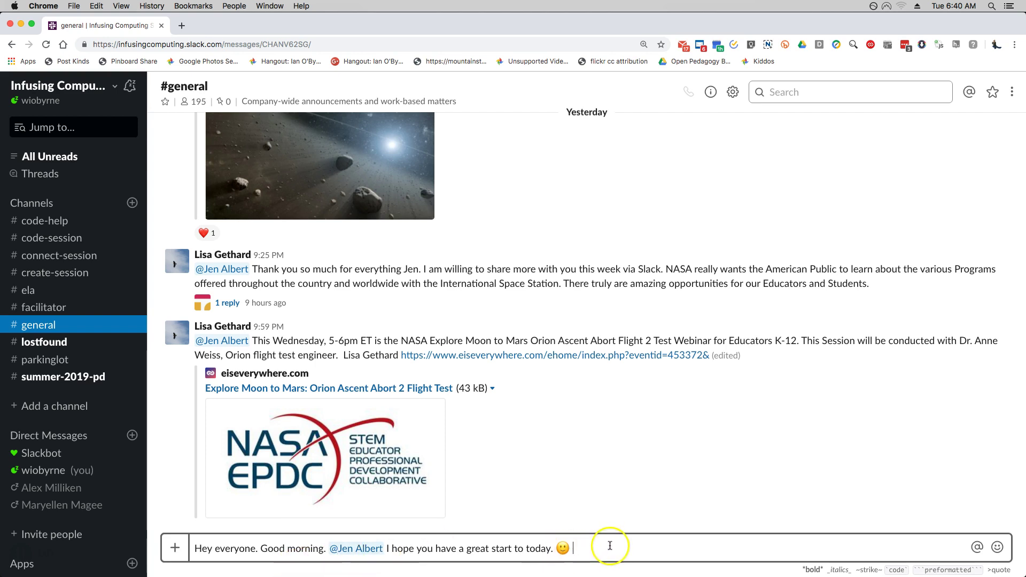
- Search the emoji collection for "rocket"
click(998, 549)
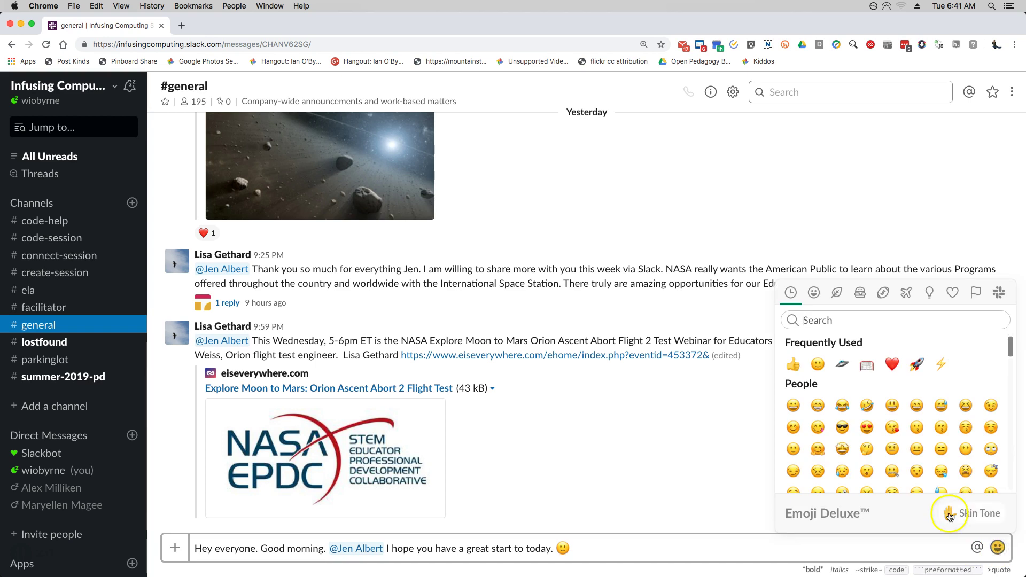
click(879, 333)
text(rocket)
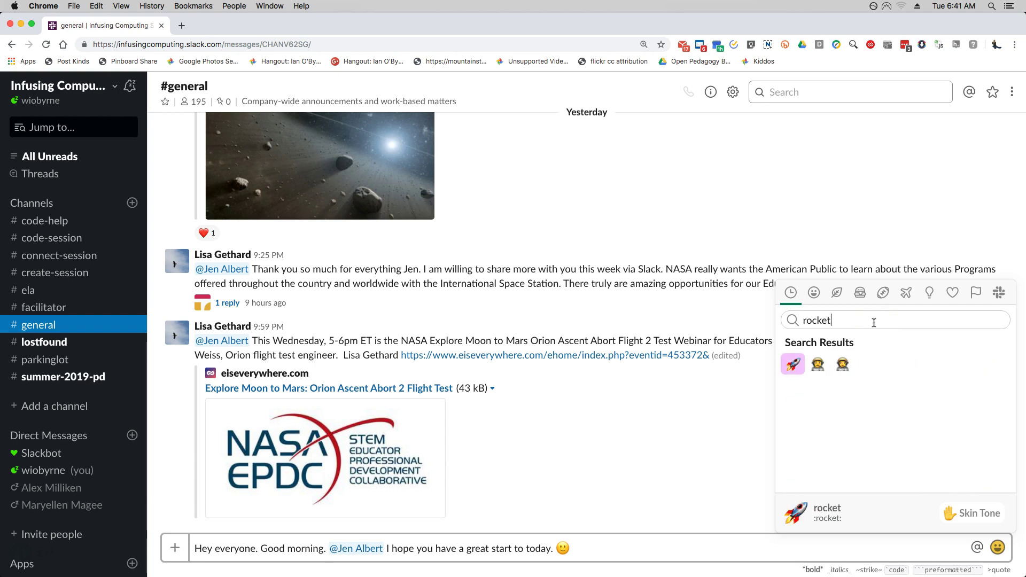
- Change the emoji search to "money" and add the green chart emoji to the draft
key(BackSpace)
key(BackSpace)
key(BackSpace)
key(BackSpace)
key(BackSpace)
key(BackSpace)
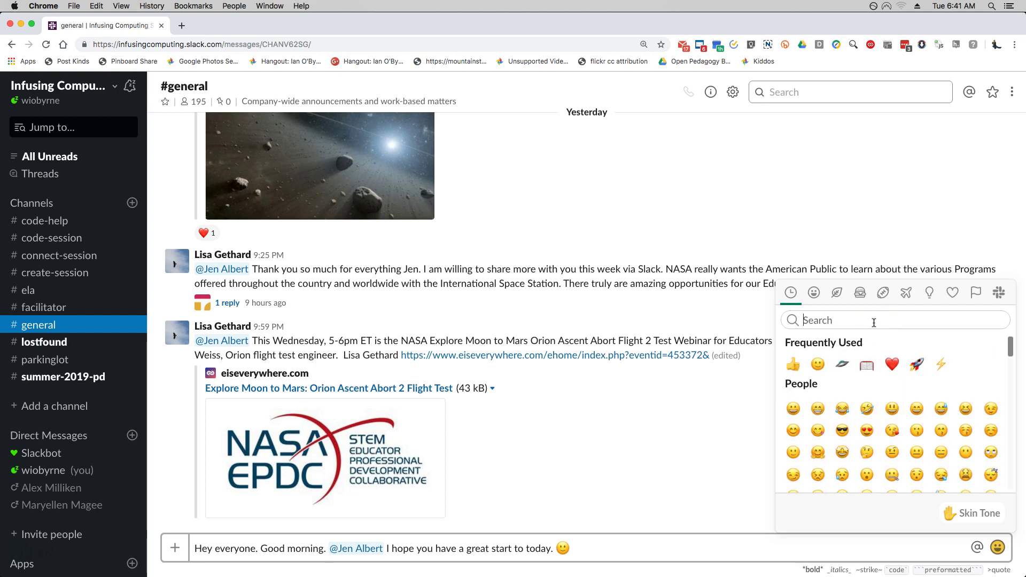
text(money)
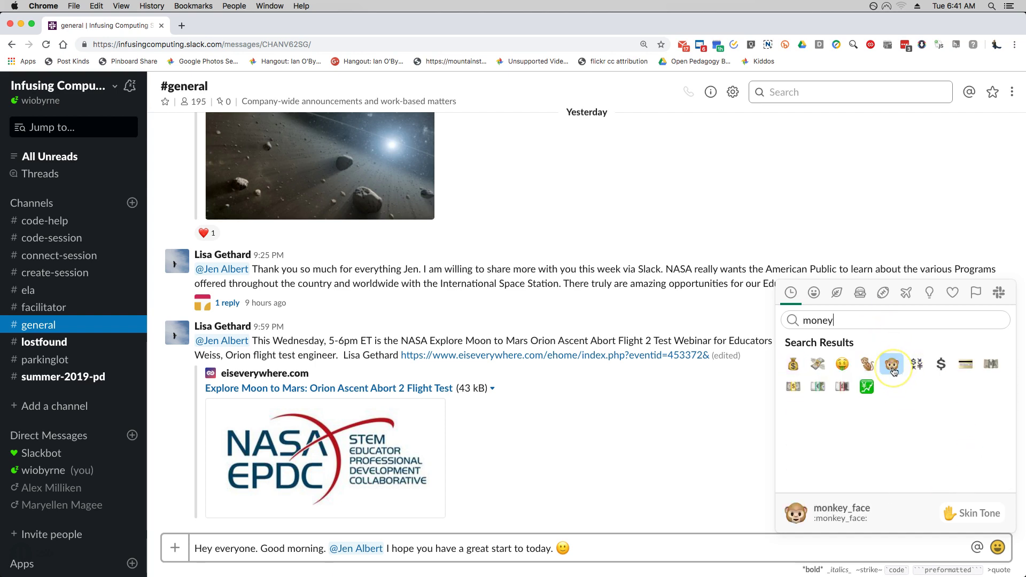
click(867, 387)
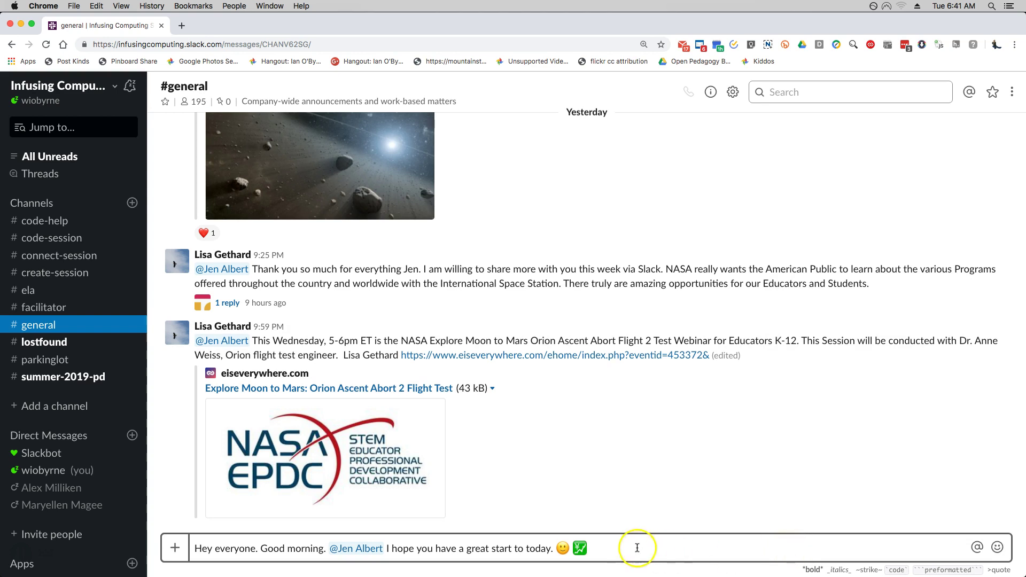
triple_click(524, 548)
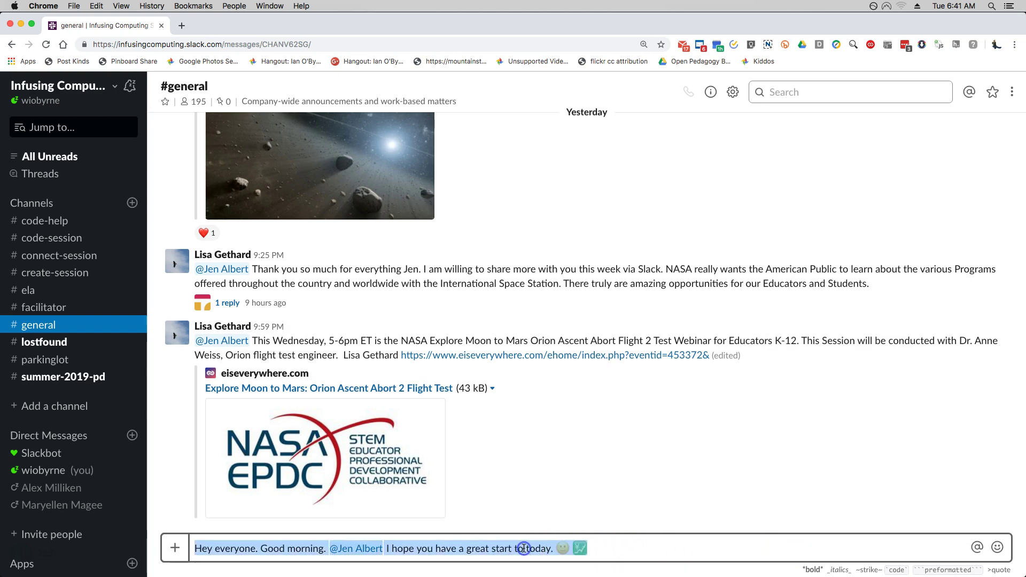
key(BackSpace)
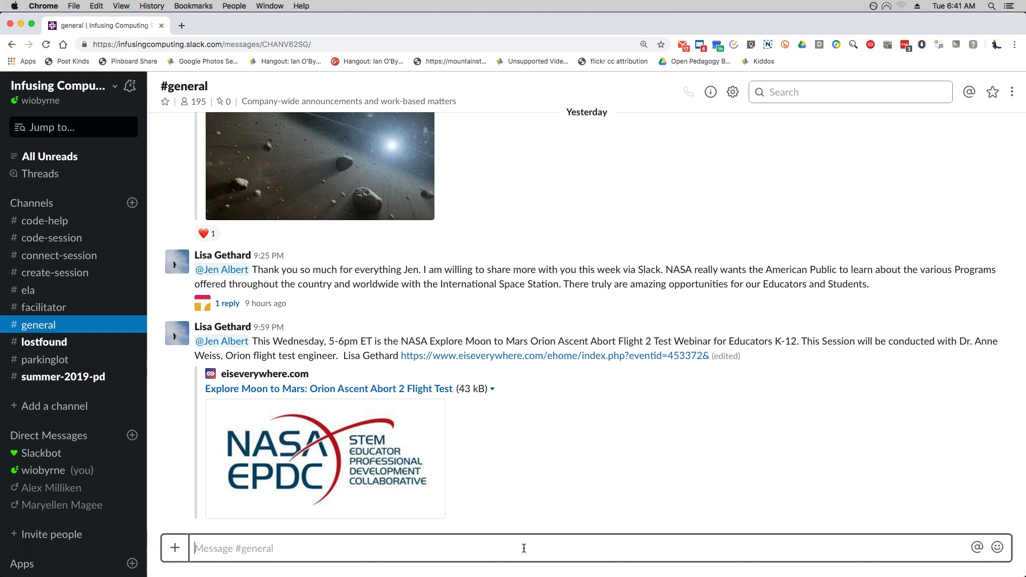
text(@)
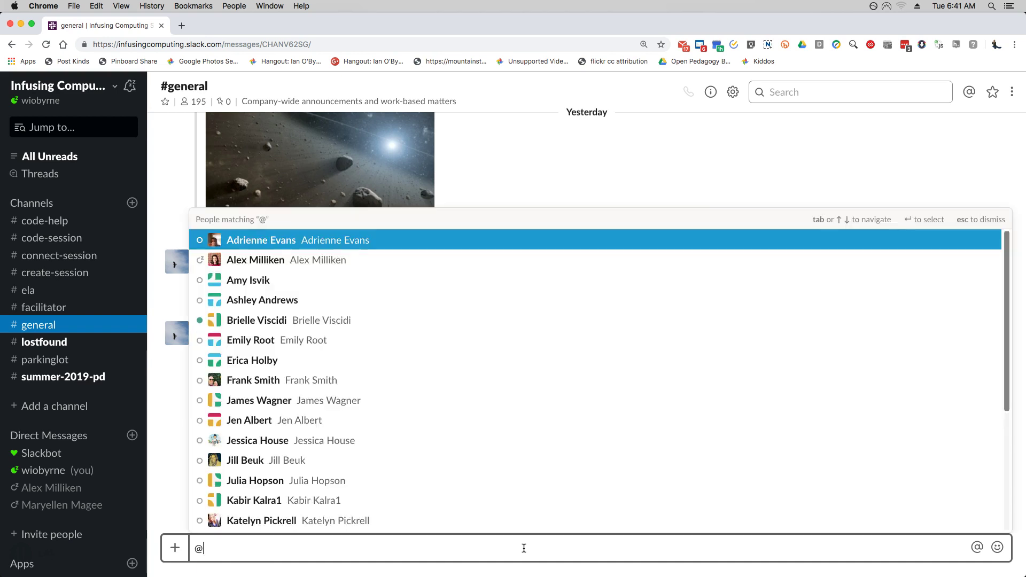
text(chann)
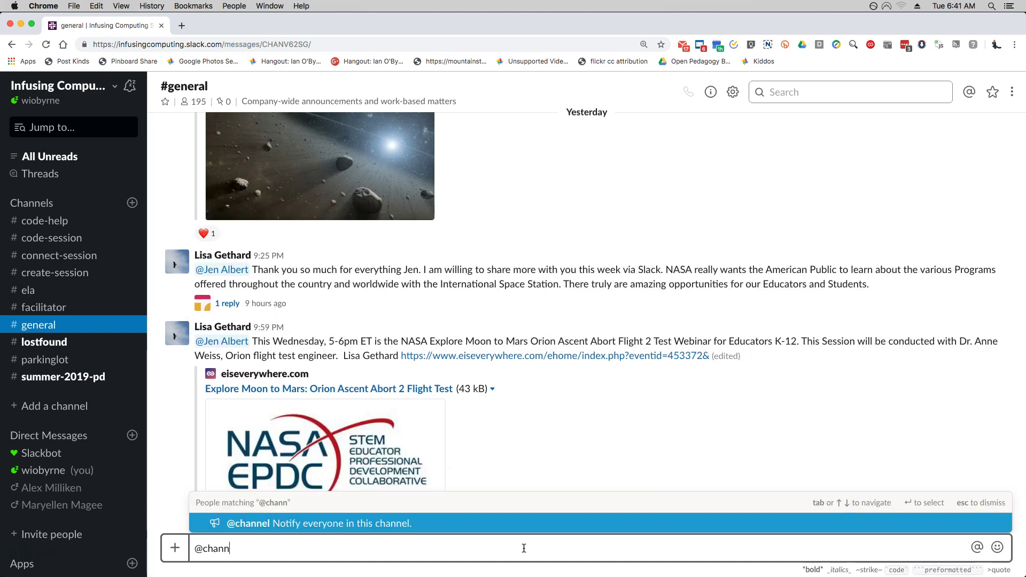
key(Tab)
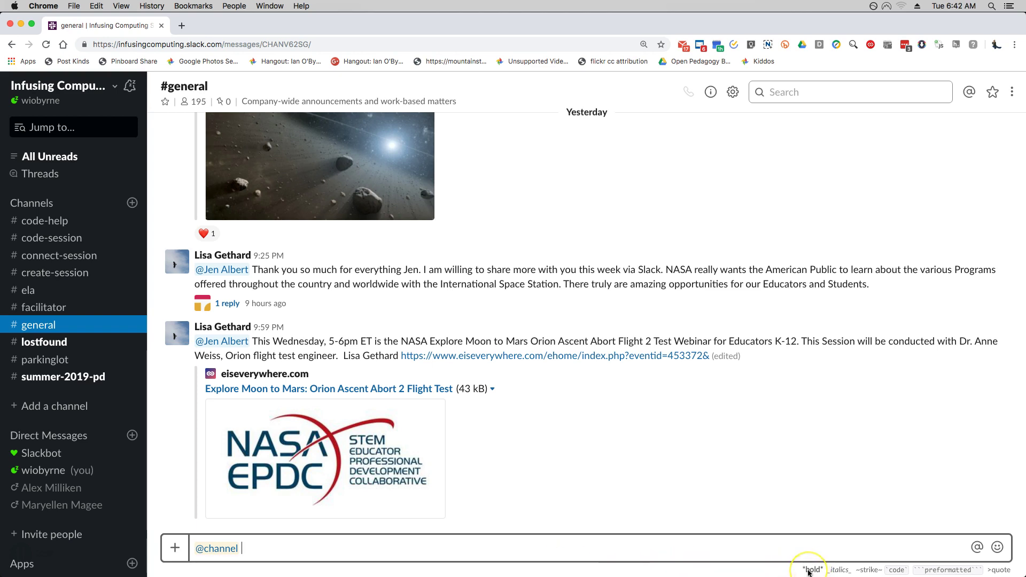
click(557, 554)
key(BackSpace)
key(BackSpace)
key(BackSpace)
key(BackSpace)
key(BackSpace)
key(BackSpace)
key(BackSpace)
key(BackSpace)
text(Good morni)
key(BackSpace)
key(BackSpace)
key(BackSpace)
key(BackSpace)
key(BackSpace)
key(BackSpace)
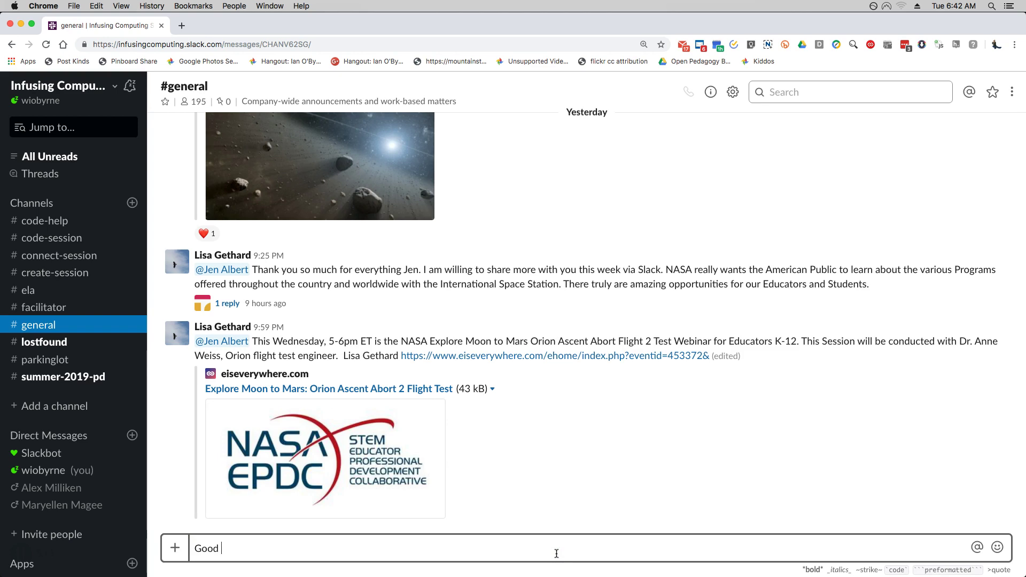
text(morning.)
- Try the * bold and _ italics markers on the greeting, and clear the whole draft
text(*)
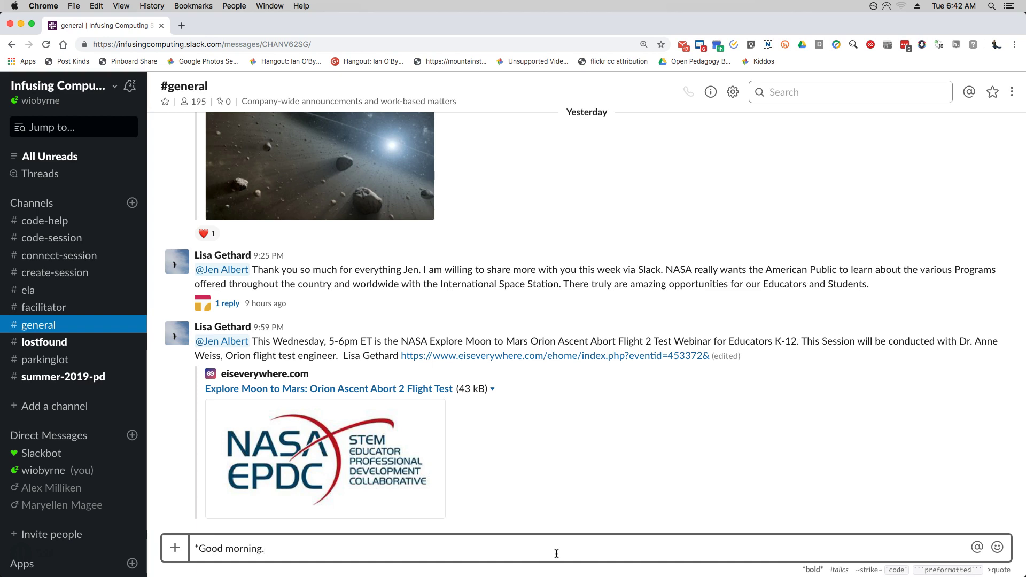
key(super+Left)
key(BackSpace)
text(_)
key(BackSpace)
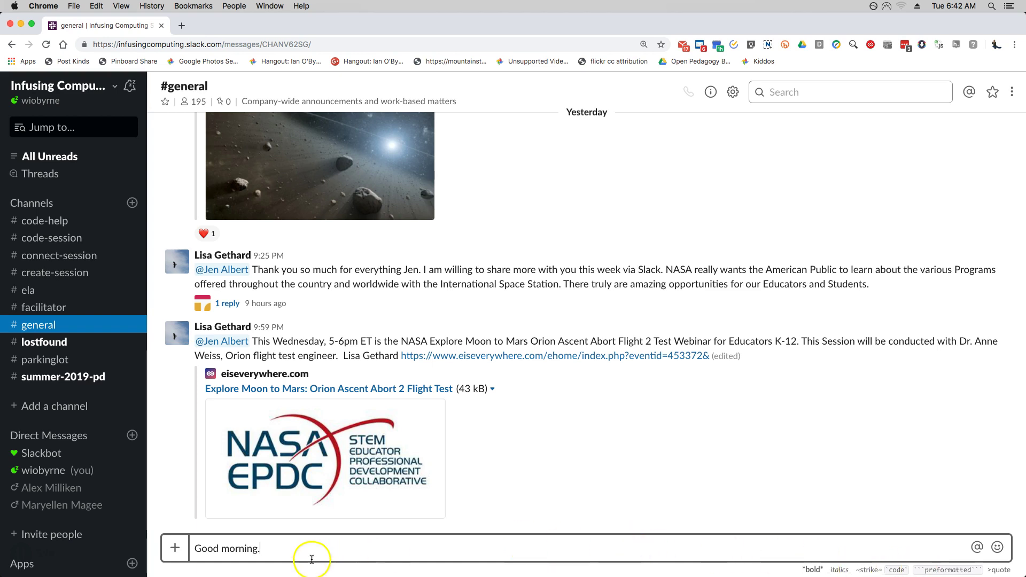
triple_click(242, 550)
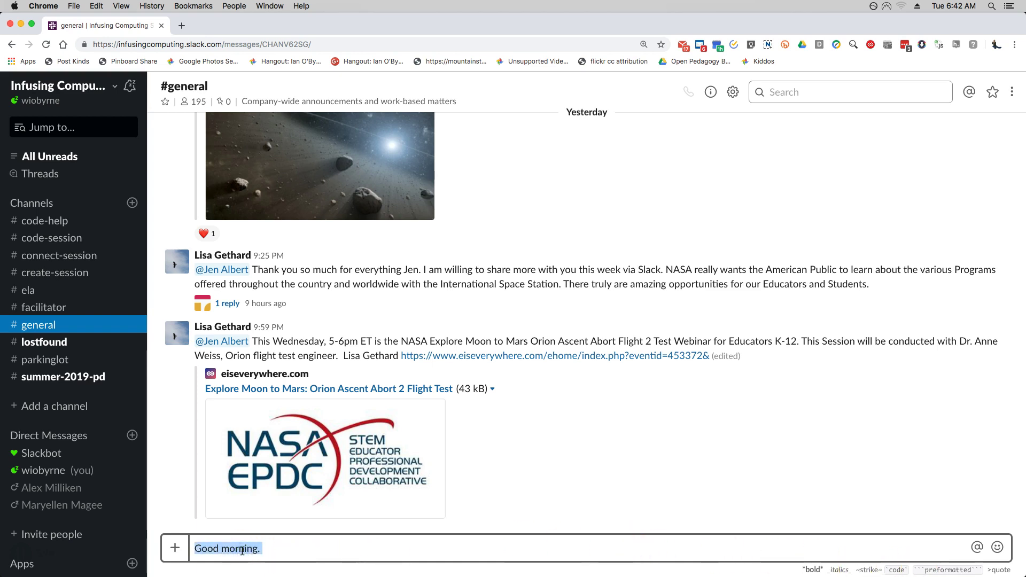
key(BackSpace)
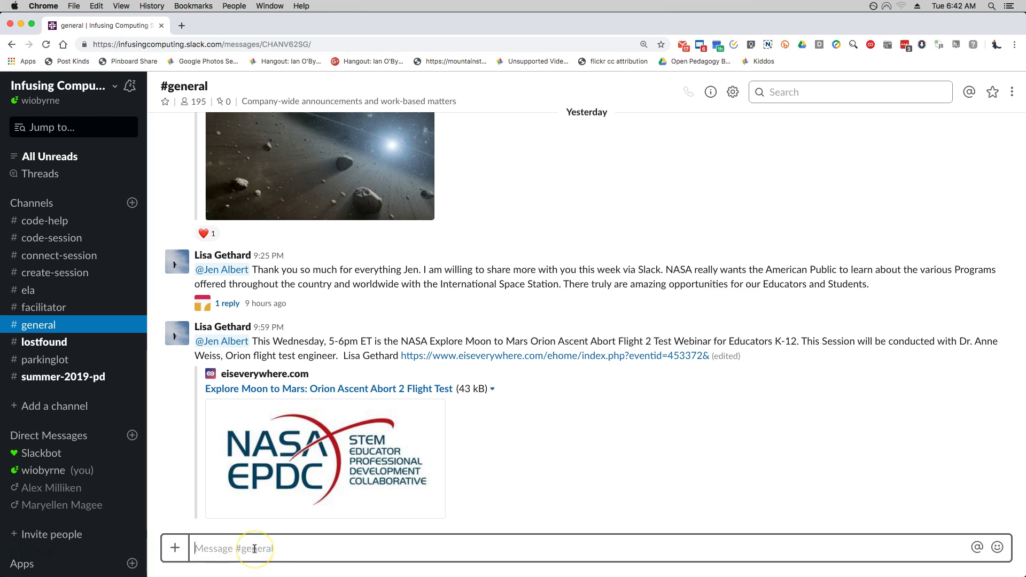
- Examine the options for creating or attaching files in a message, including the Google Docs file types
click(175, 547)
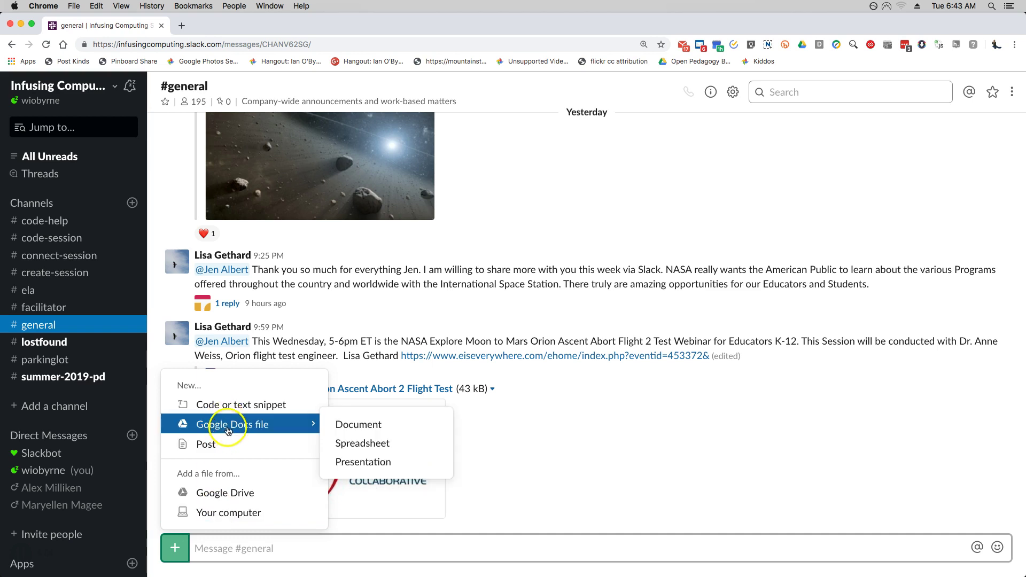
click(230, 513)
click(234, 545)
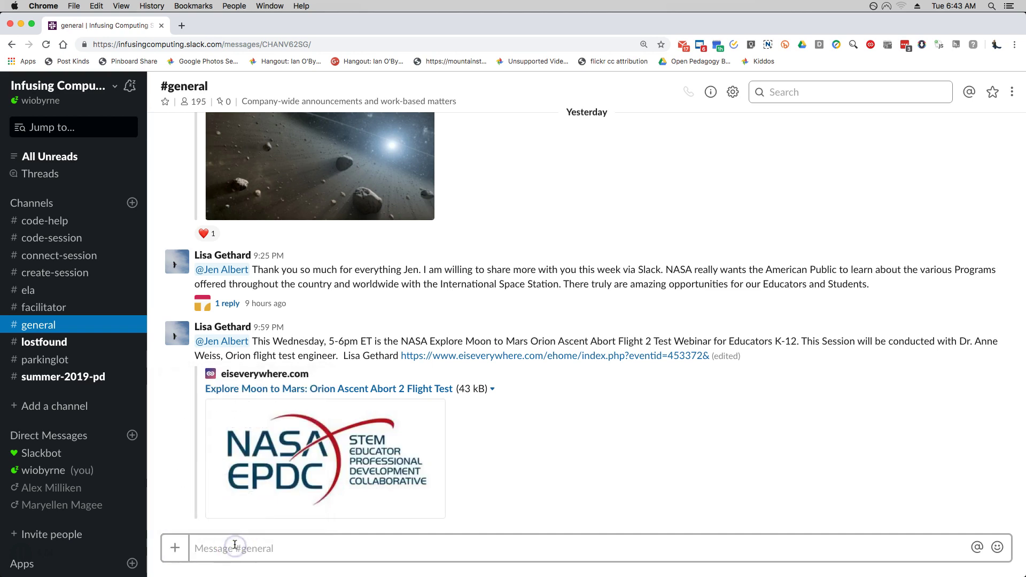
click(234, 549)
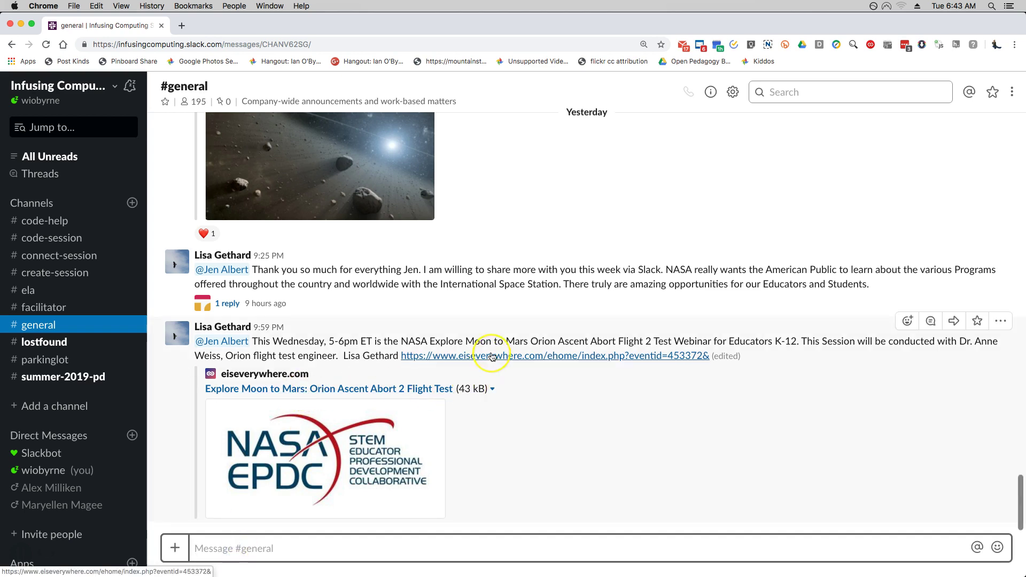
click(307, 545)
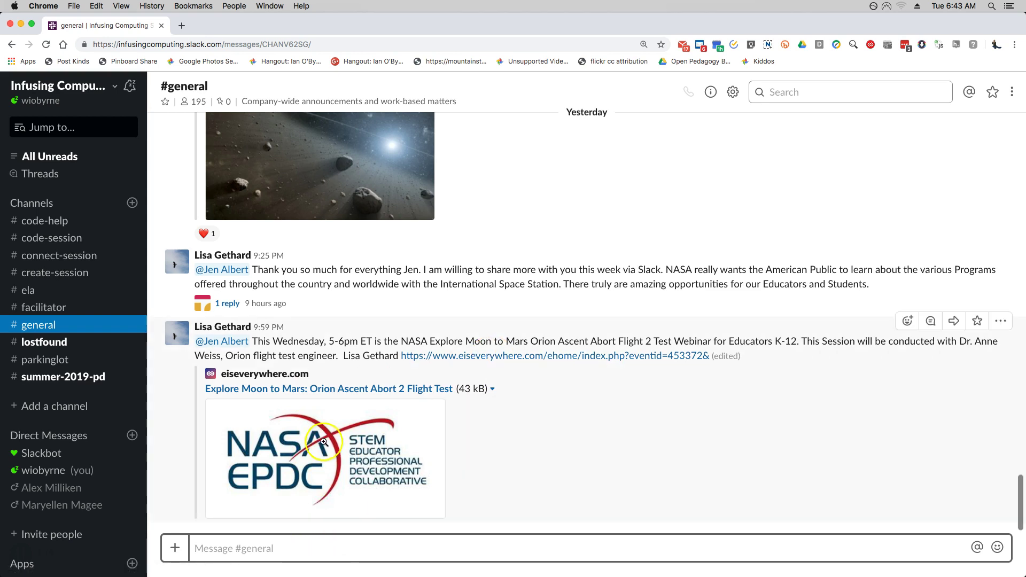
click(350, 408)
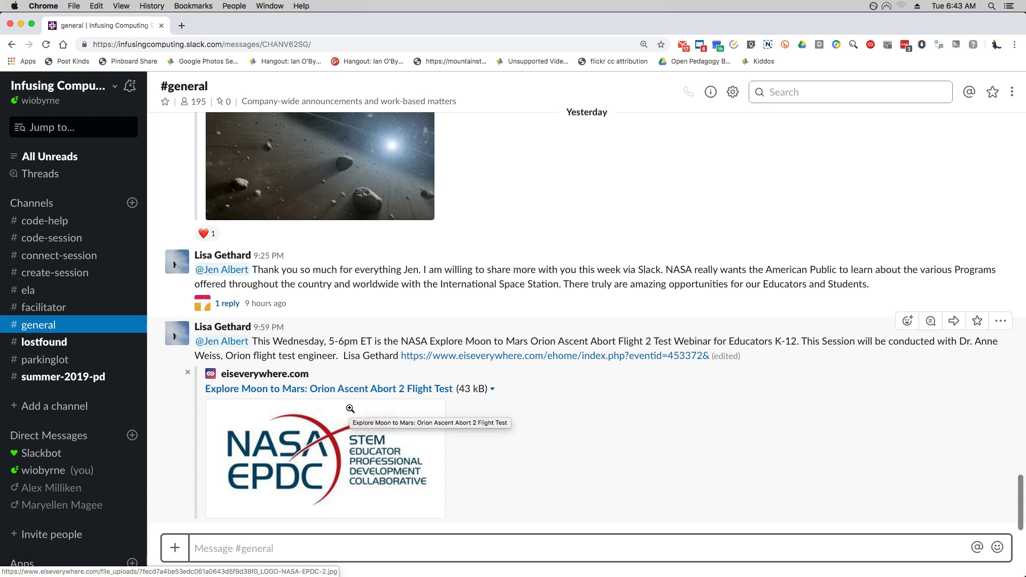
click(315, 357)
click(308, 343)
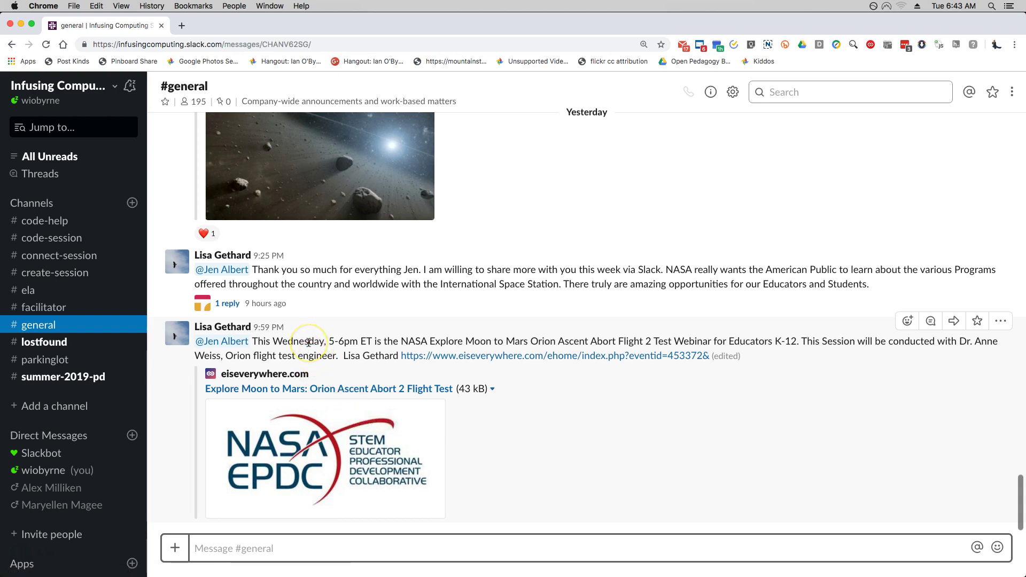
click(310, 345)
click(323, 351)
click(183, 344)
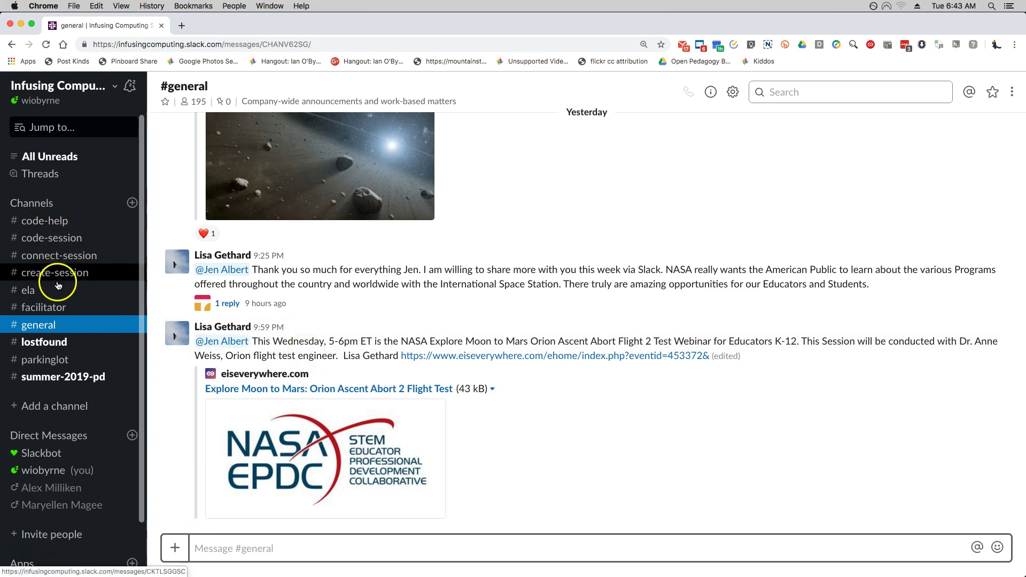
- Look back through yesterday's messages in #general, examining the question about Python code syntax and the reactions and replies on posts
scroll(257, 321, up, 10)
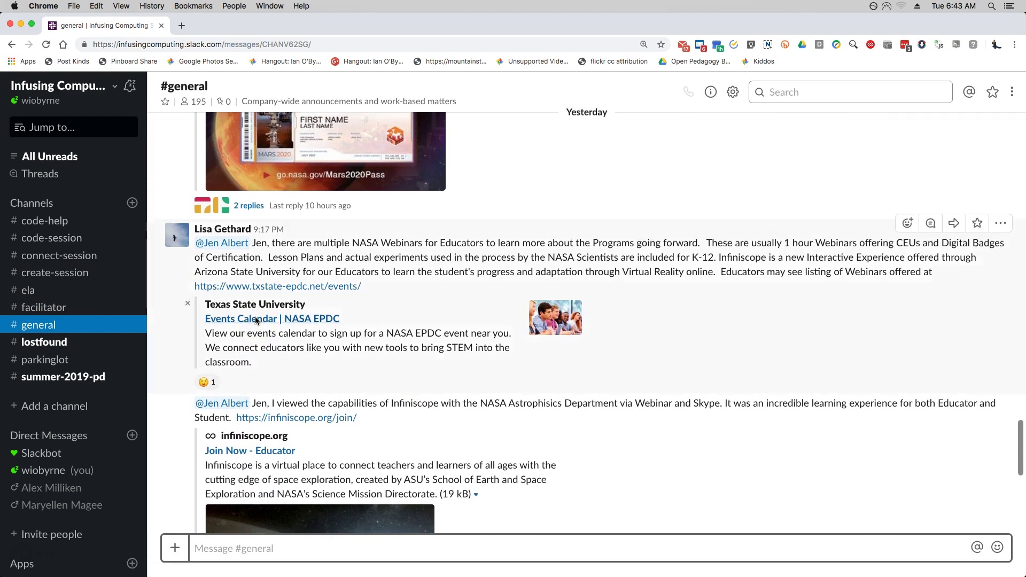
scroll(256, 319, up, 15)
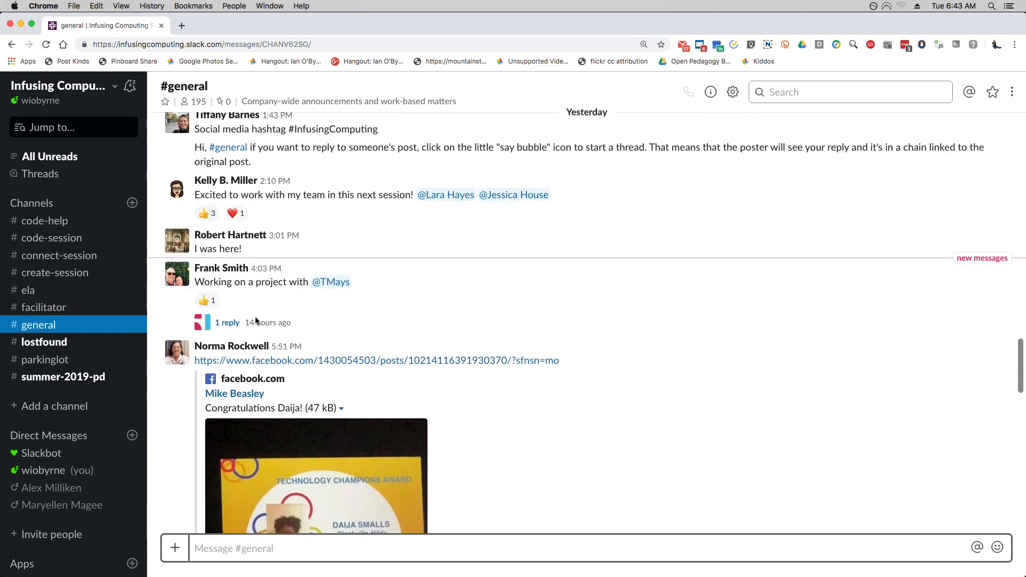
scroll(255, 319, up, 15)
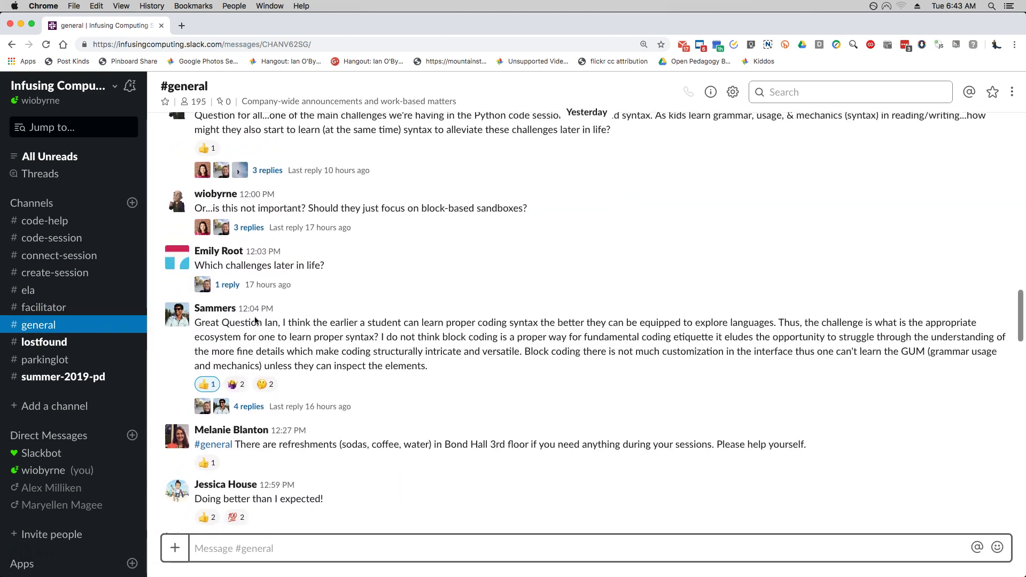
scroll(254, 231, up, 3)
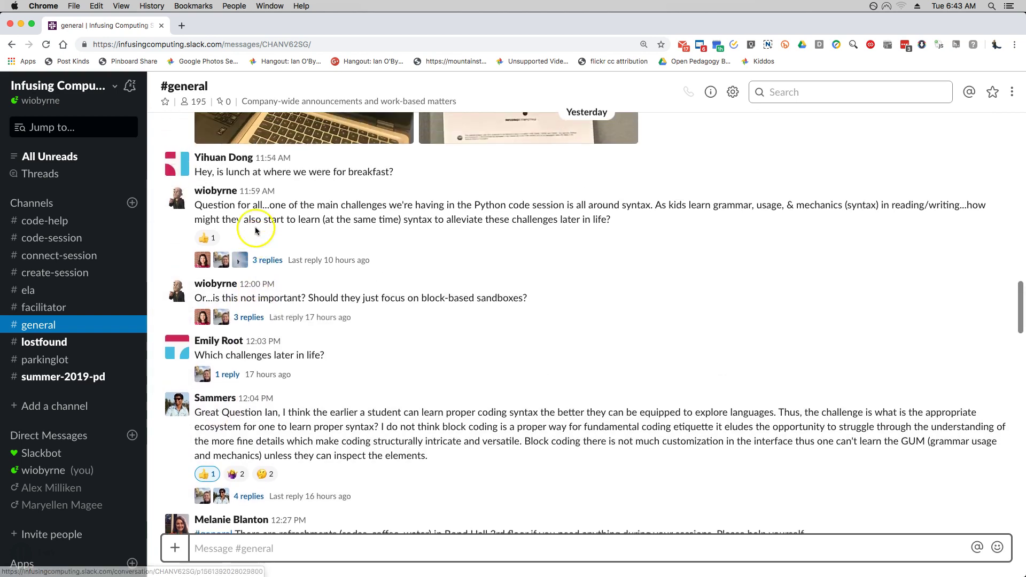
scroll(254, 231, up, 1)
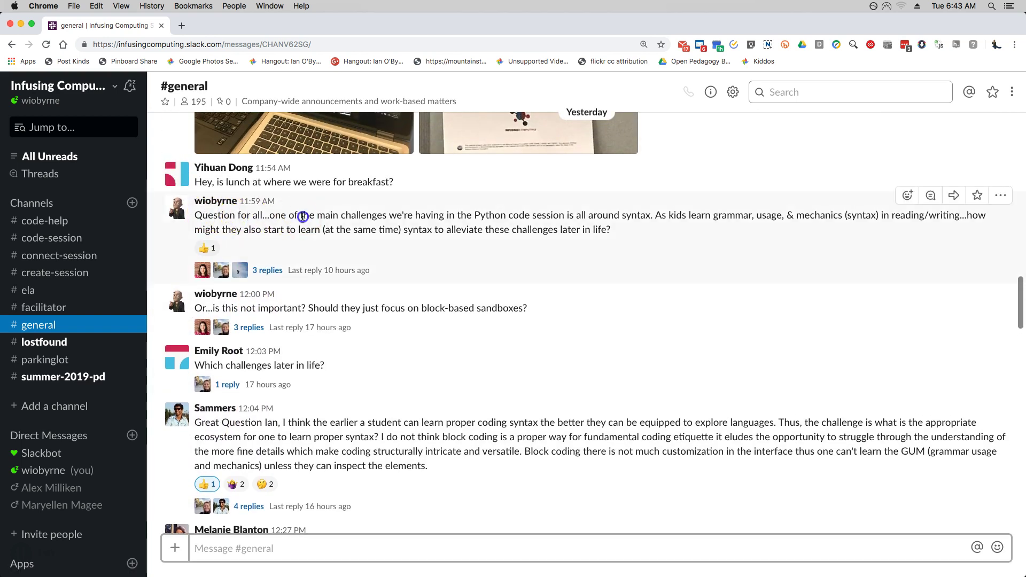
drag(303, 217, 458, 229)
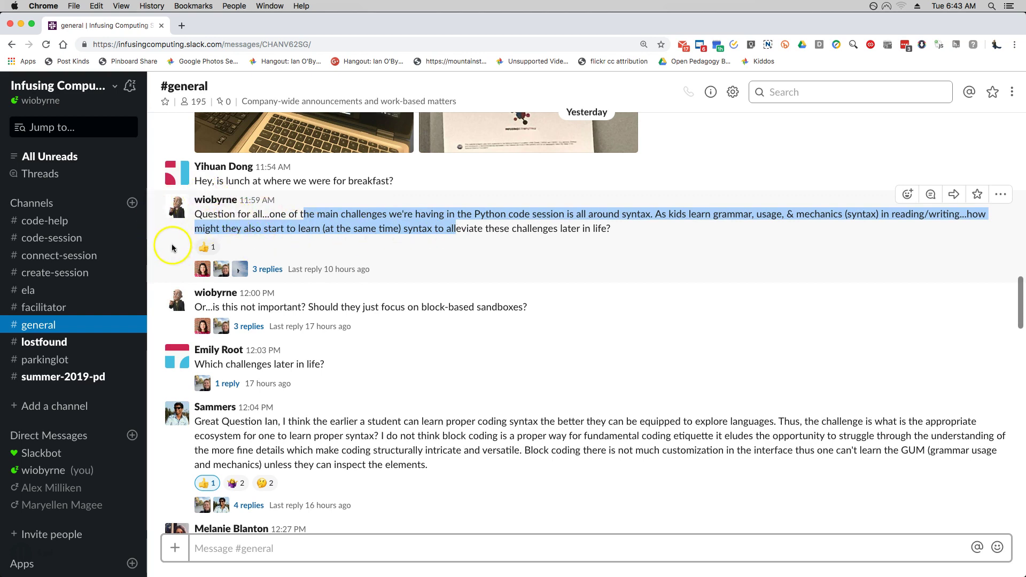
mouse_move(203, 247)
scroll(246, 214, down, 10)
scroll(270, 272, down, 6)
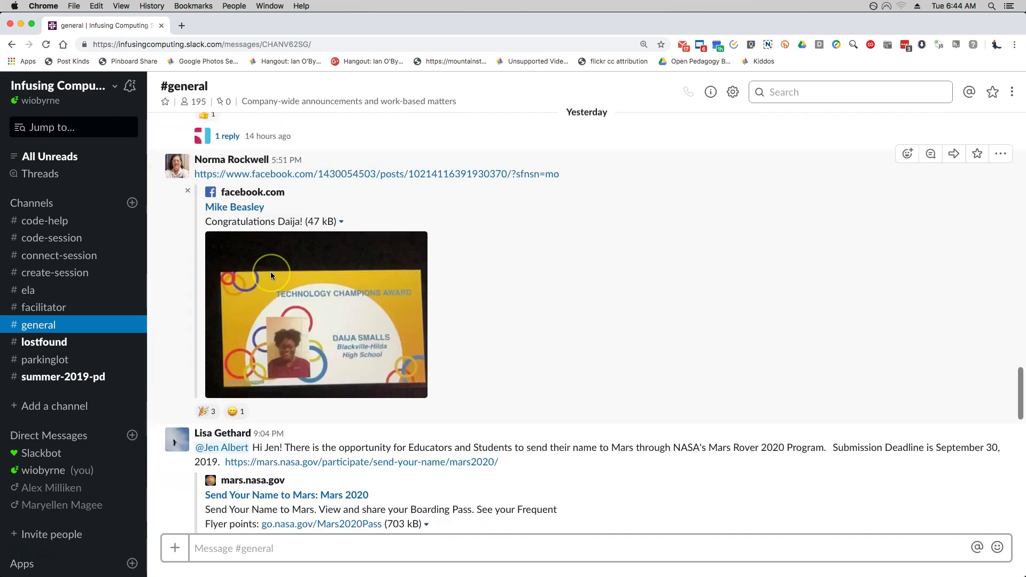
scroll(287, 346, up, 12)
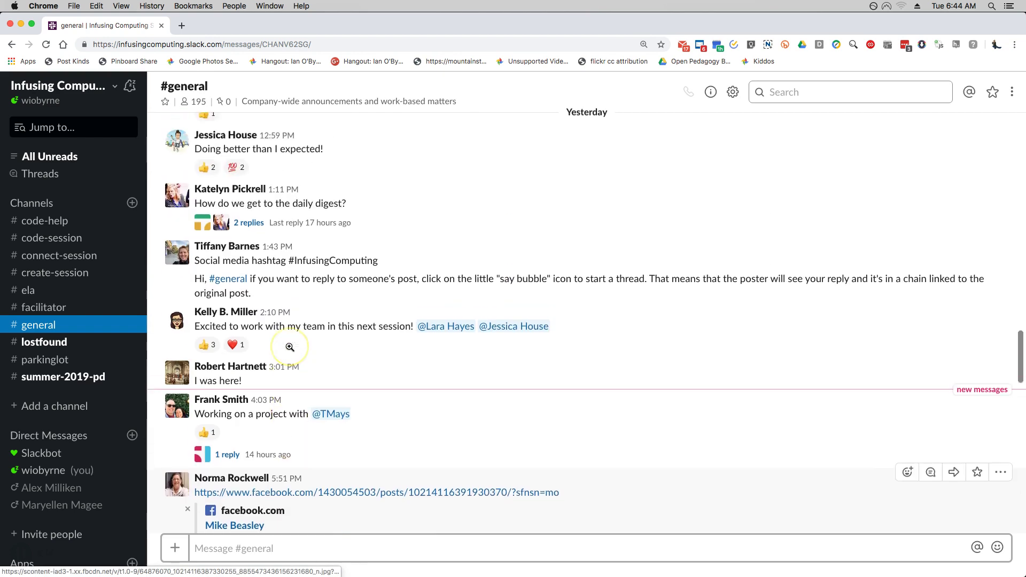
scroll(289, 347, up, 2)
scroll(277, 338, up, 1)
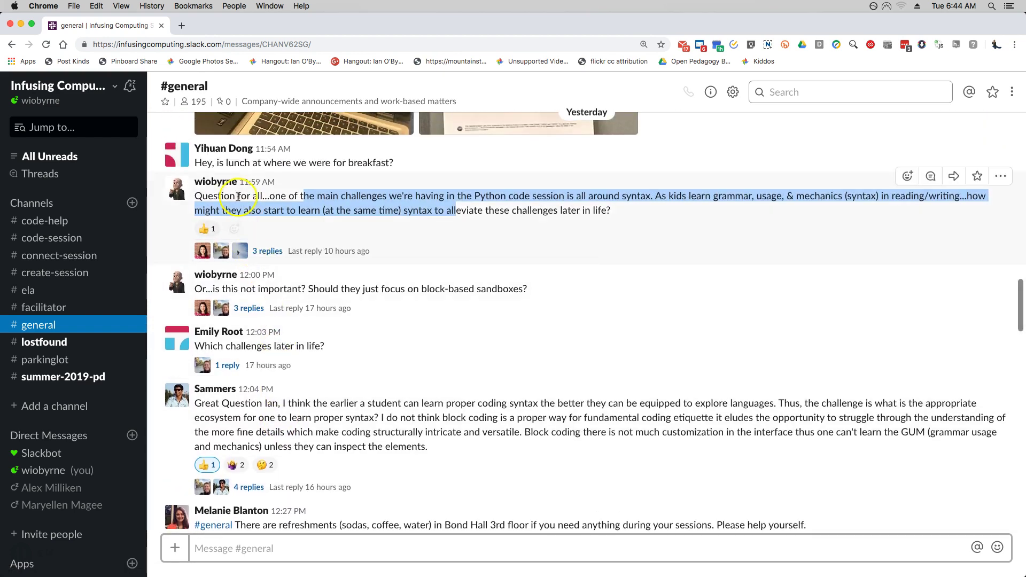
click(240, 196)
click(350, 203)
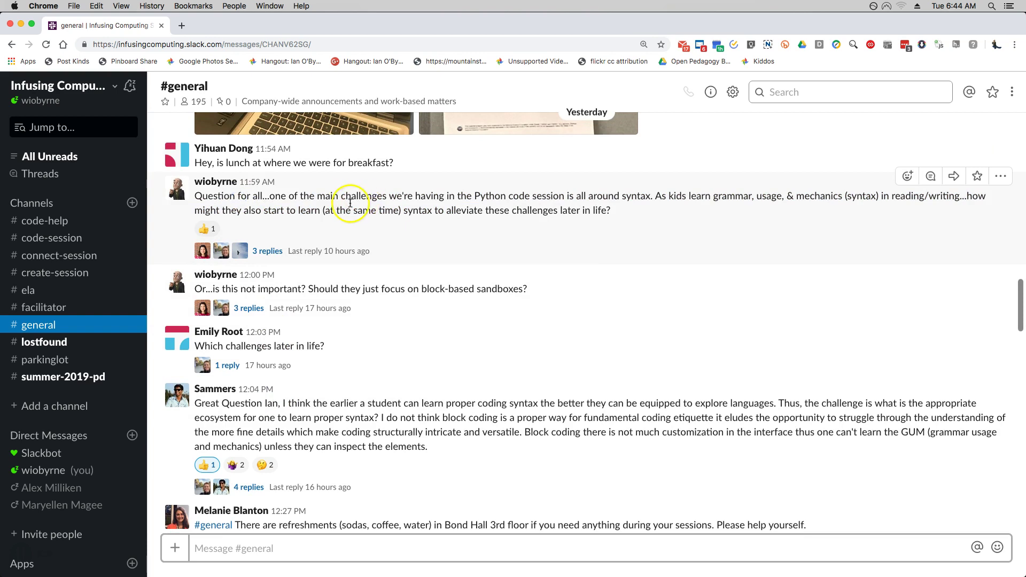
- Open the thread under the Python syntax question and read its replies, including the extra message actions offered for the first reply
click(267, 252)
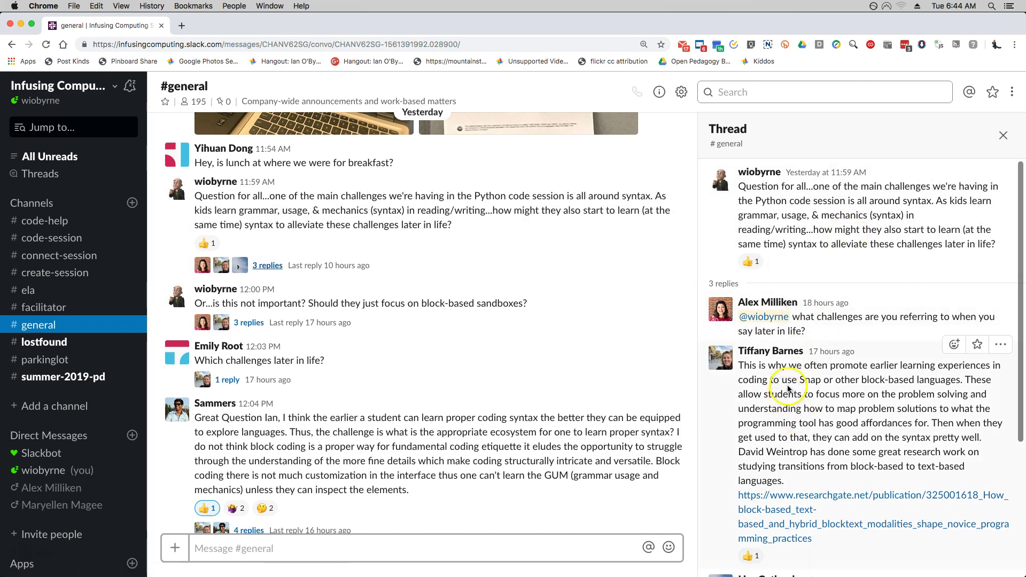
scroll(779, 389, down, 2)
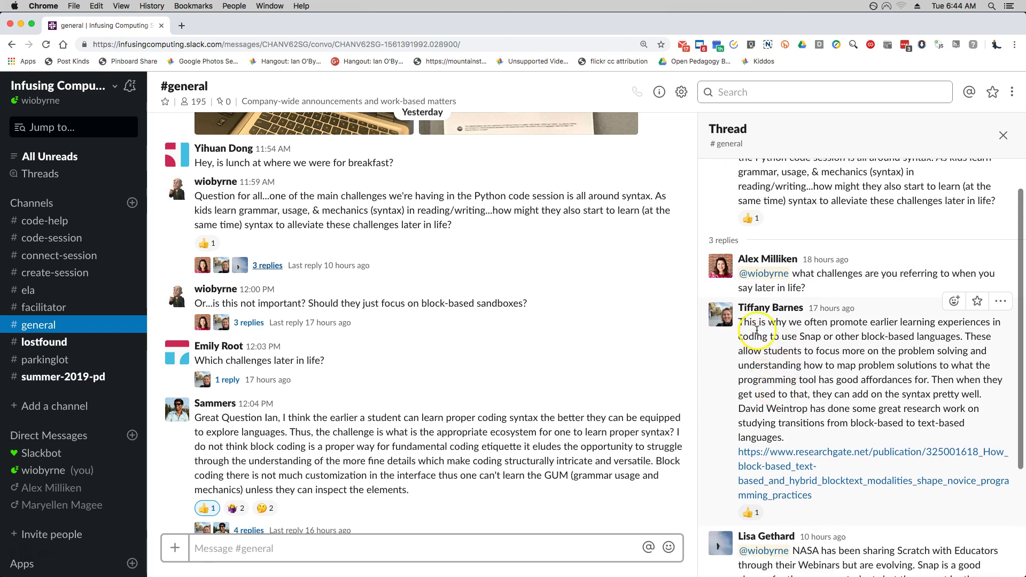
drag(755, 336, 822, 380)
scroll(818, 426, down, 5)
click(817, 426)
scroll(818, 426, up, 6)
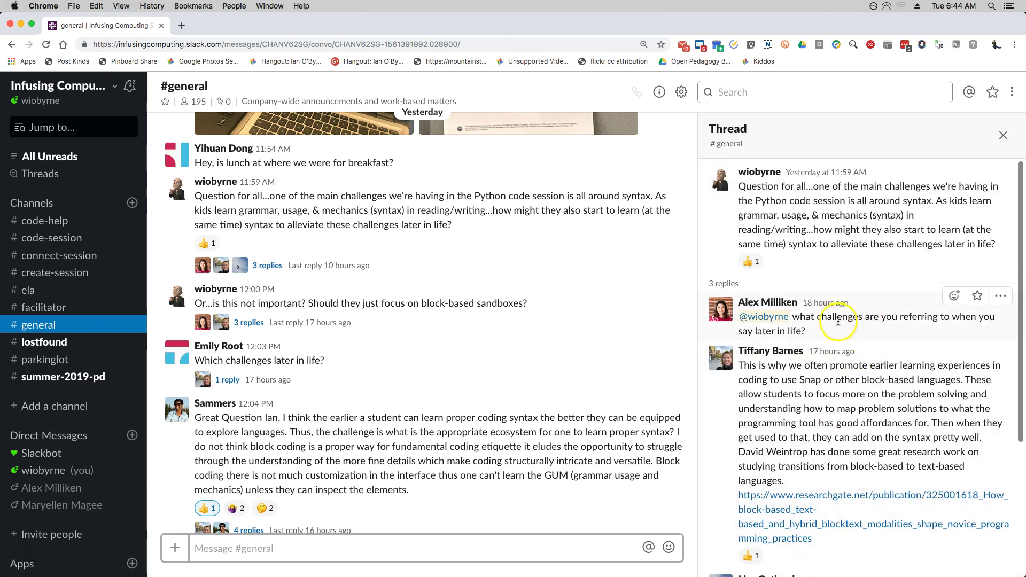
click(997, 296)
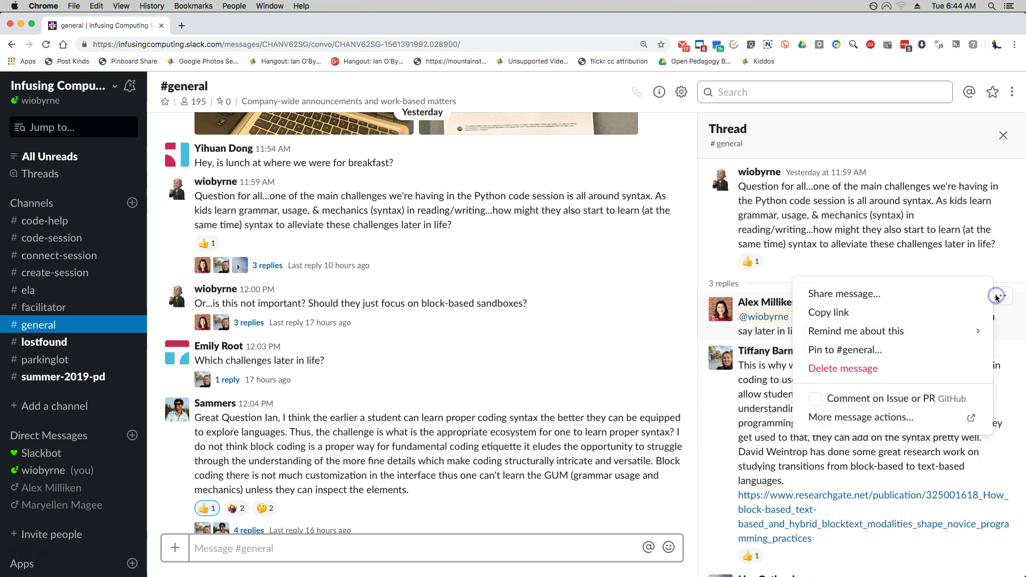
click(888, 335)
click(845, 452)
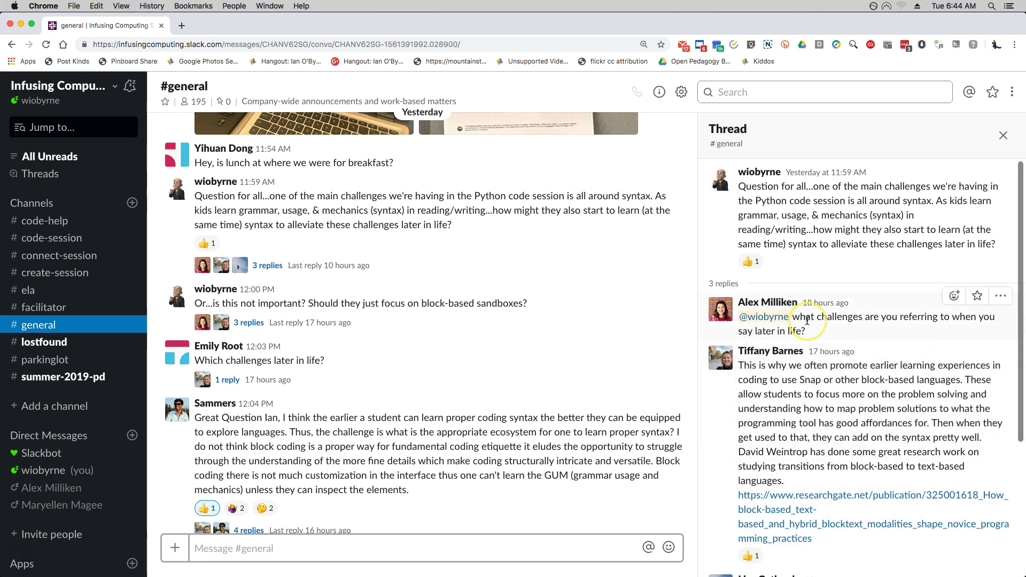
- Reply in the thread, mentioning the first replier, with "I was thinking about challenges later as learners learn how to code."
scroll(807, 321, down, 1)
scroll(808, 320, down, 5)
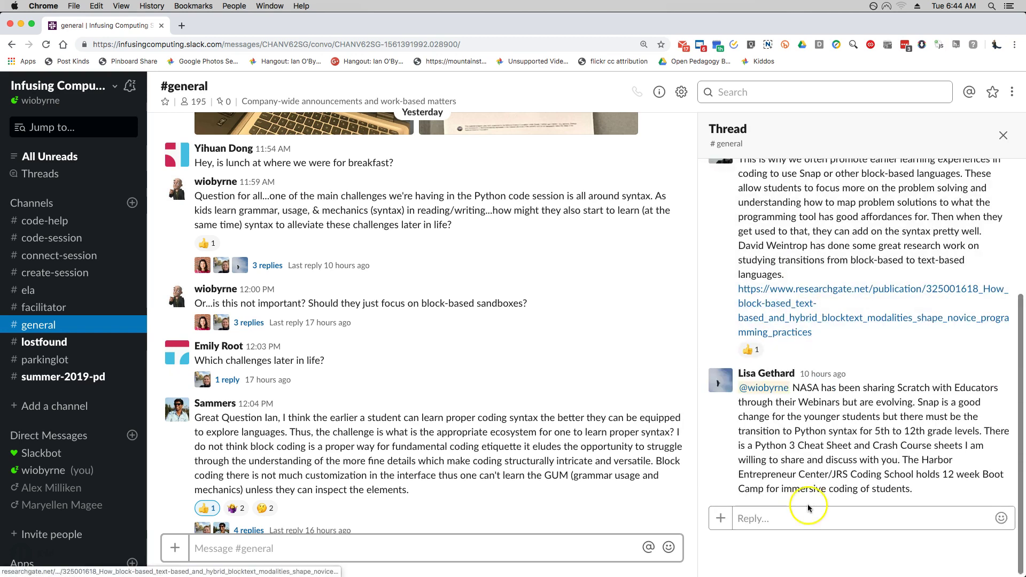
click(779, 517)
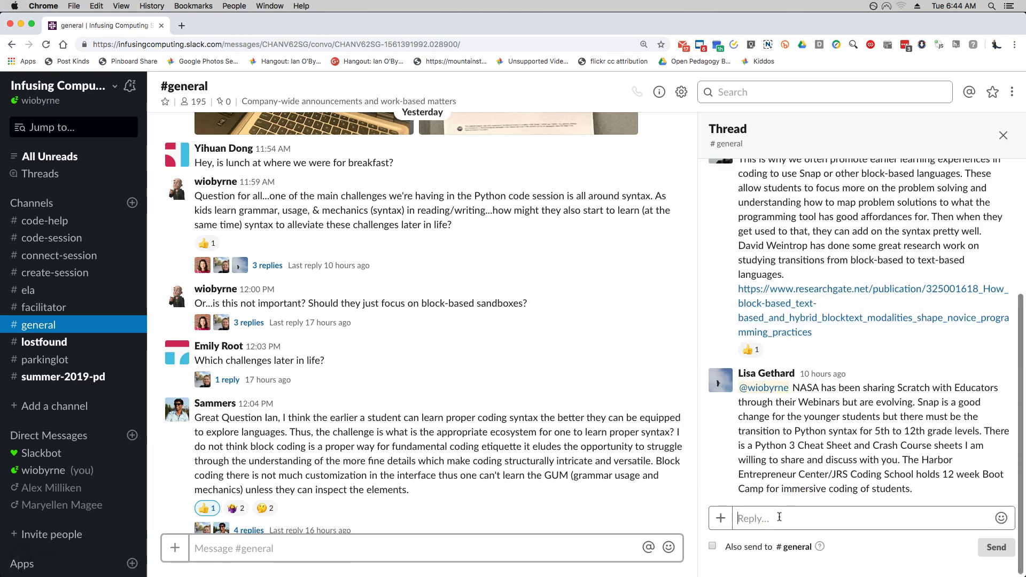
text(@ale)
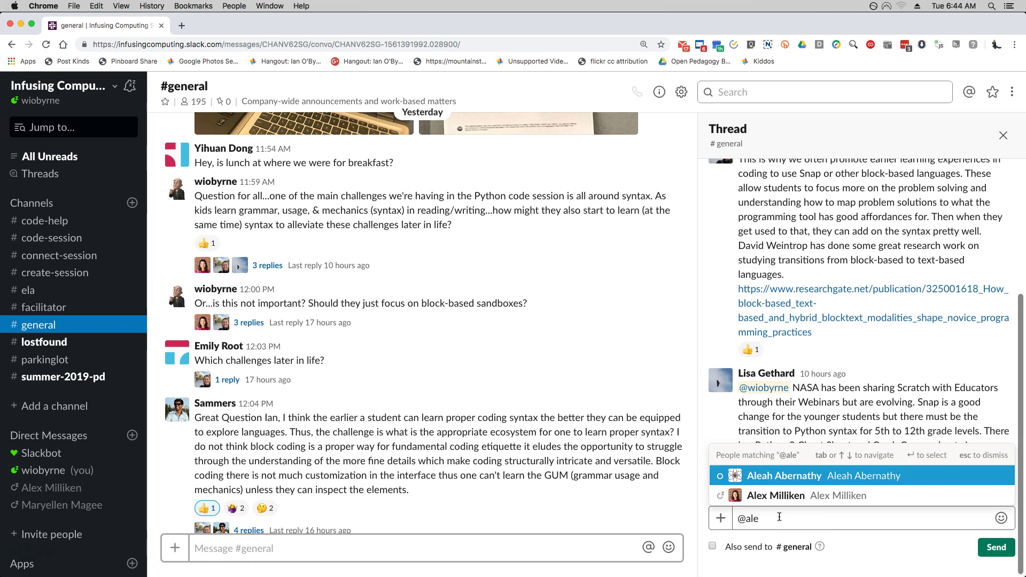
key(Down)
key(Return)
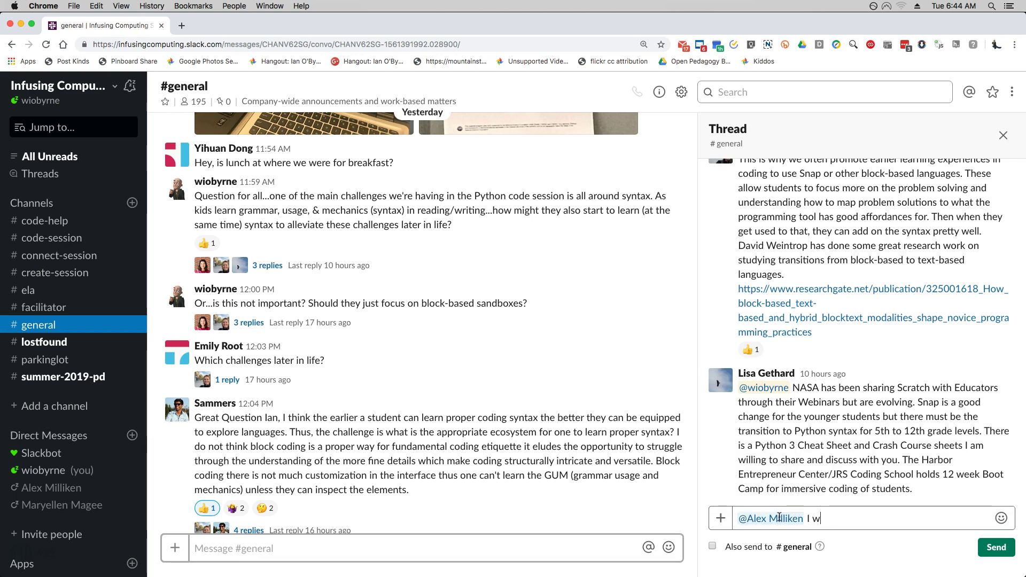
text(I was thinking about challe)
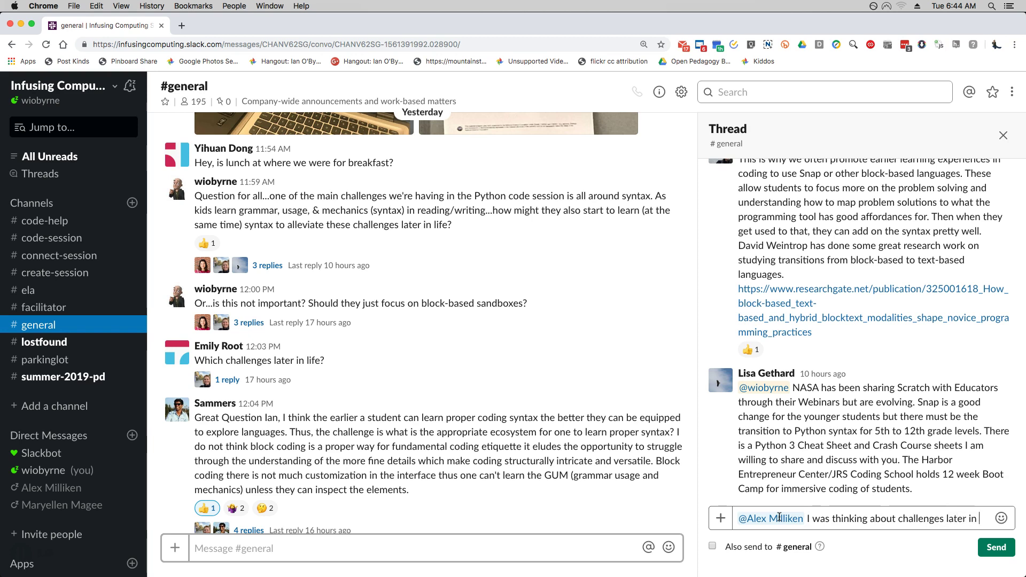
text(nges later as learne)
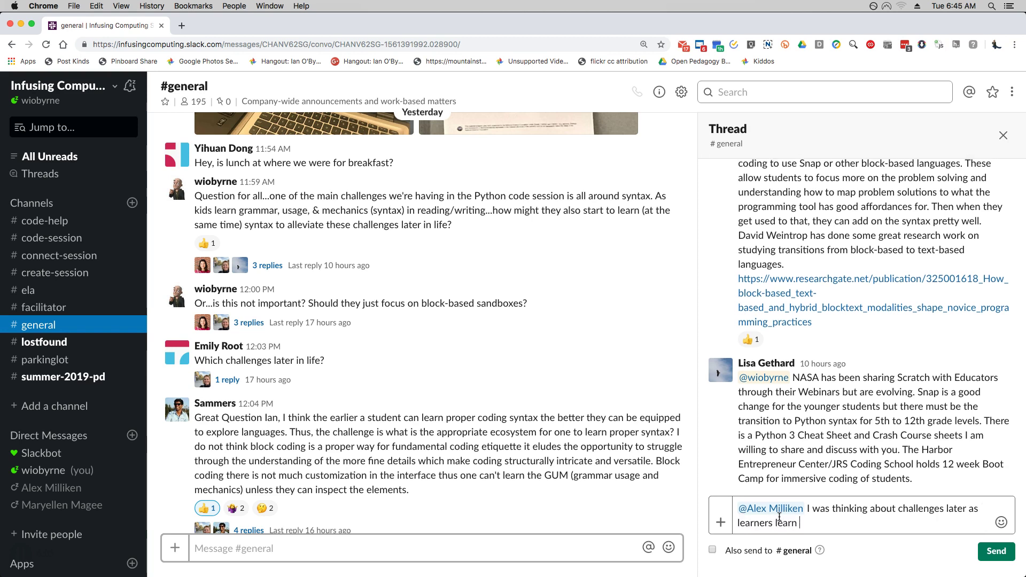
text(rs learn how to code.)
key(Return)
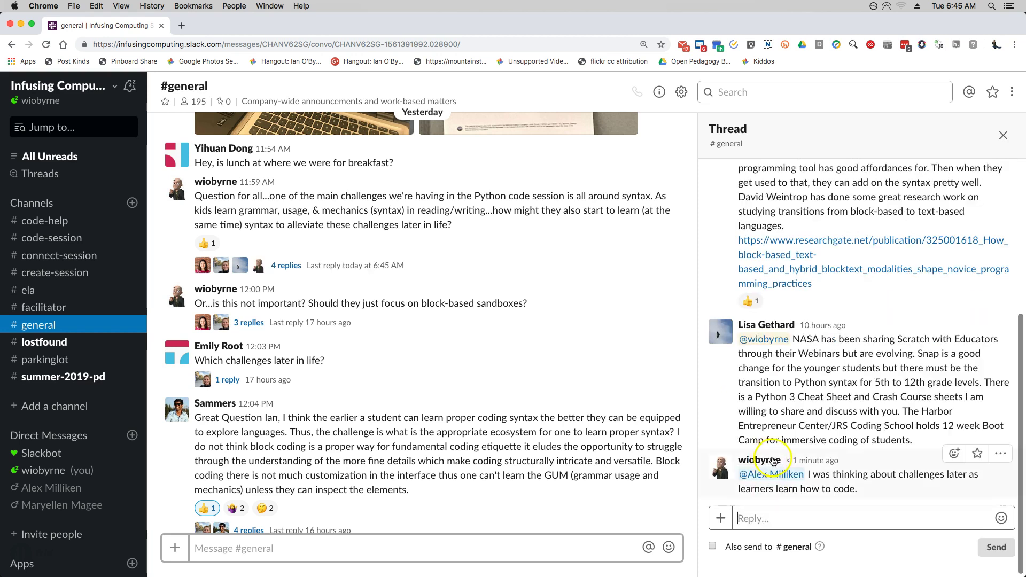
- Add a thumbs-up reaction to the first reply and to the second reply about block-based languages in the thread
scroll(816, 472, up, 10)
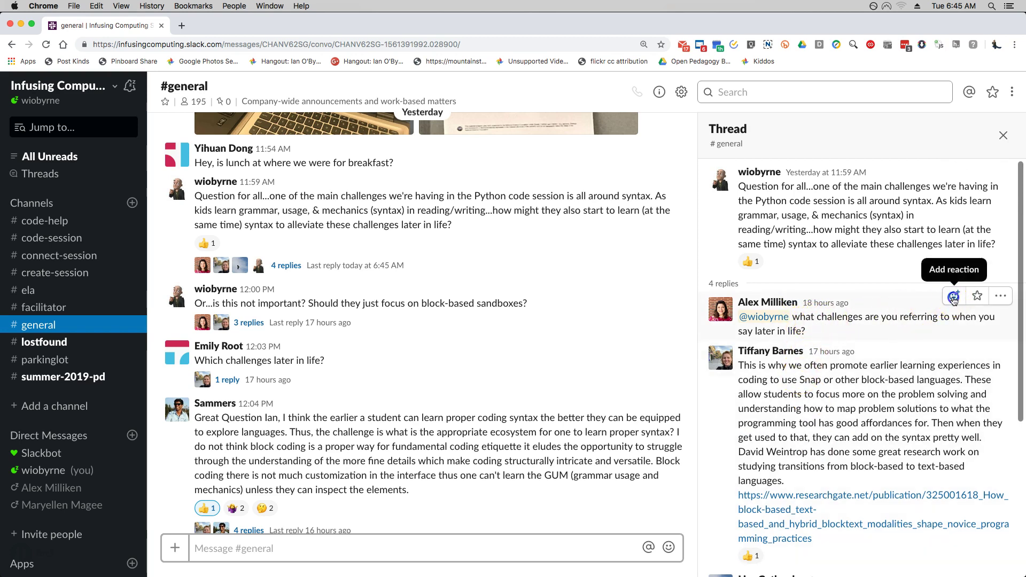
click(954, 296)
click(919, 312)
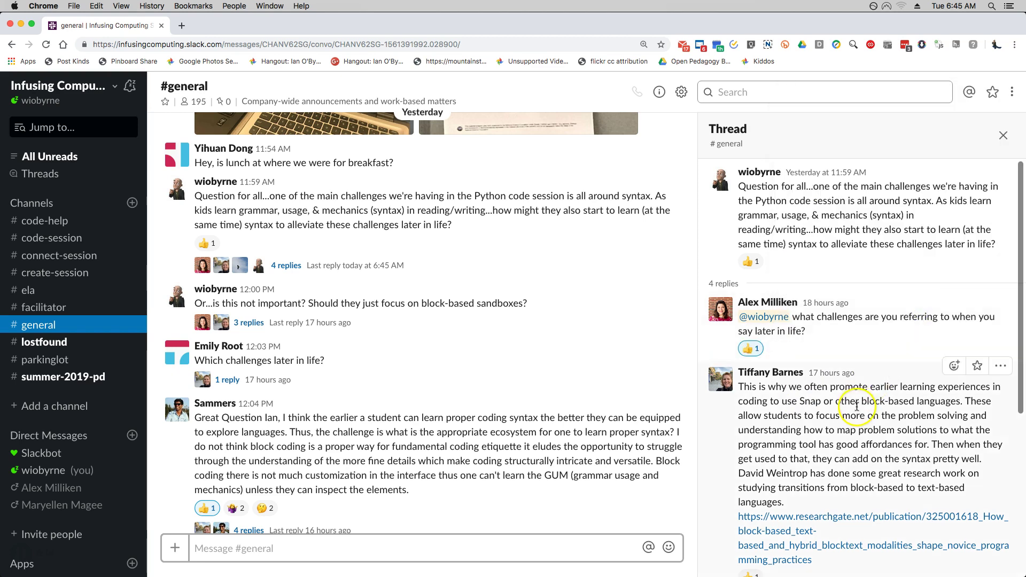
scroll(857, 410, down, 5)
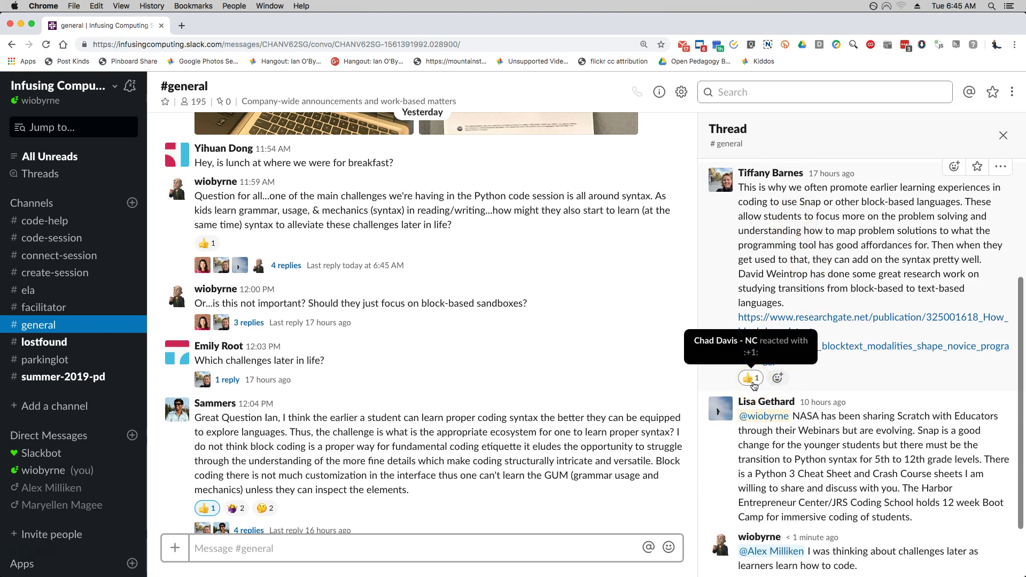
click(752, 378)
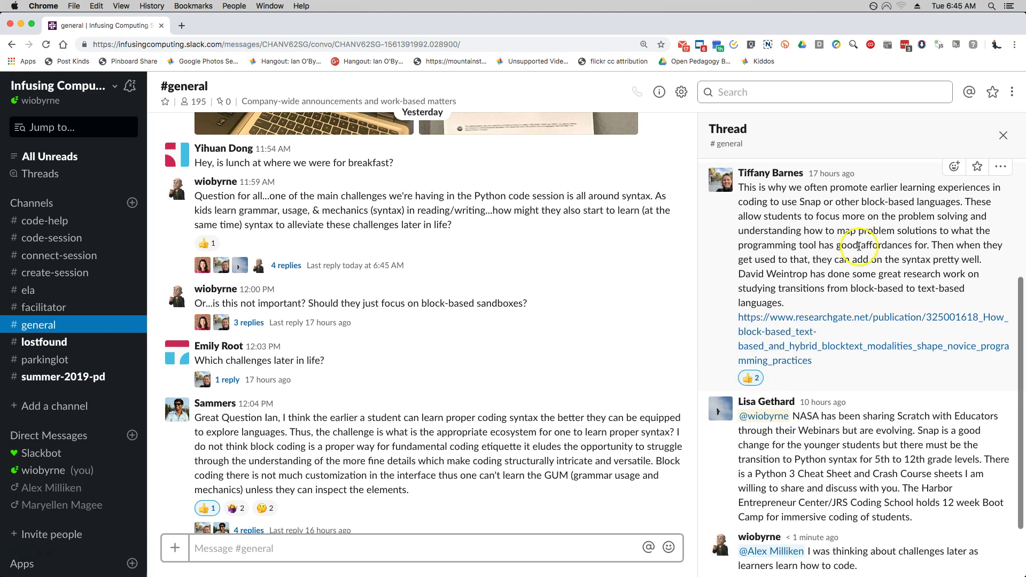
- Add the slightly_smiling_face reaction to the thread reply about NASA sharing Scratch with educators
scroll(845, 257, down, 3)
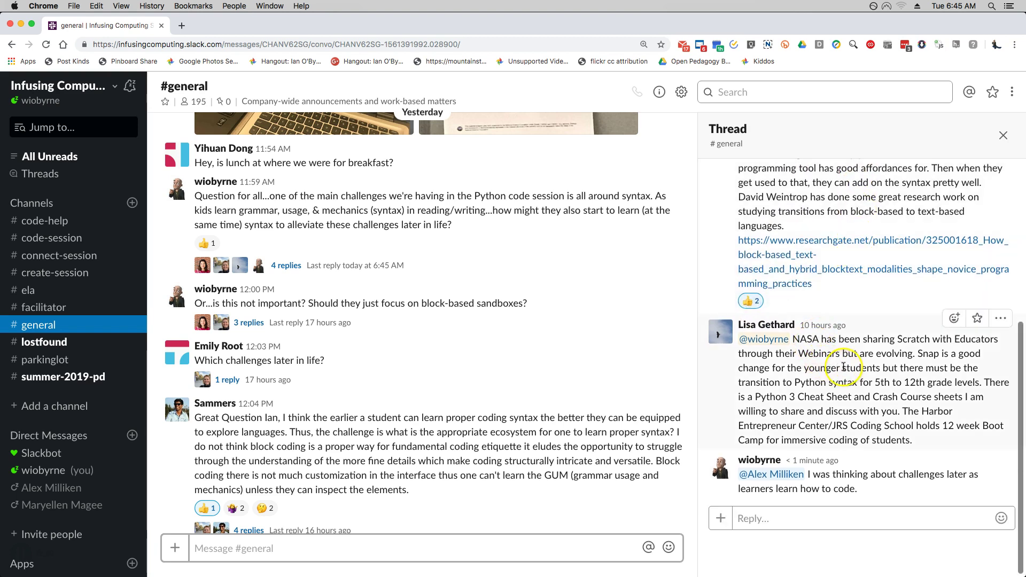
click(955, 318)
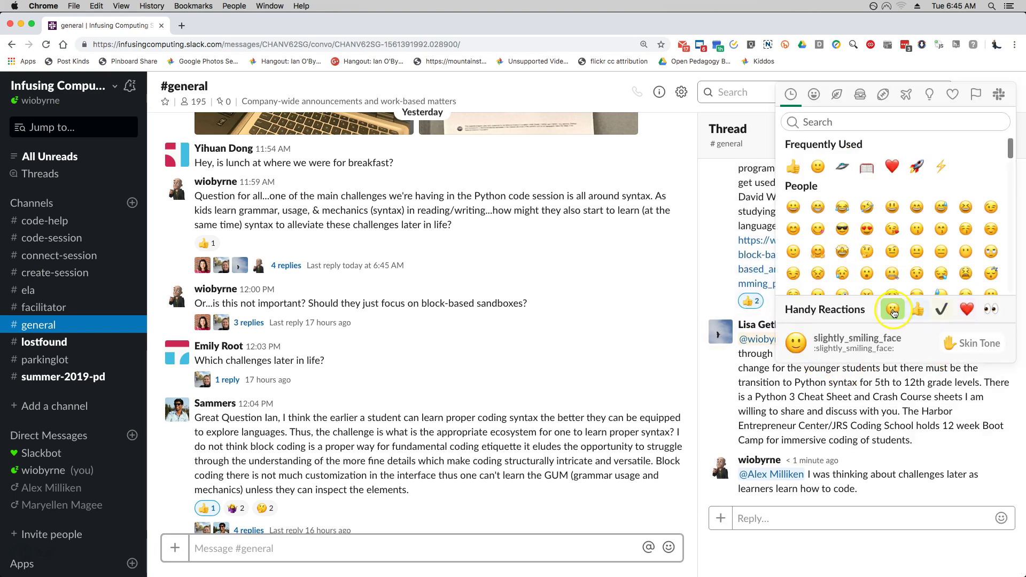
click(882, 369)
- Send a thread reply mentioning the author of the NASA reply with the text "thanks for the share. :)"
click(818, 521)
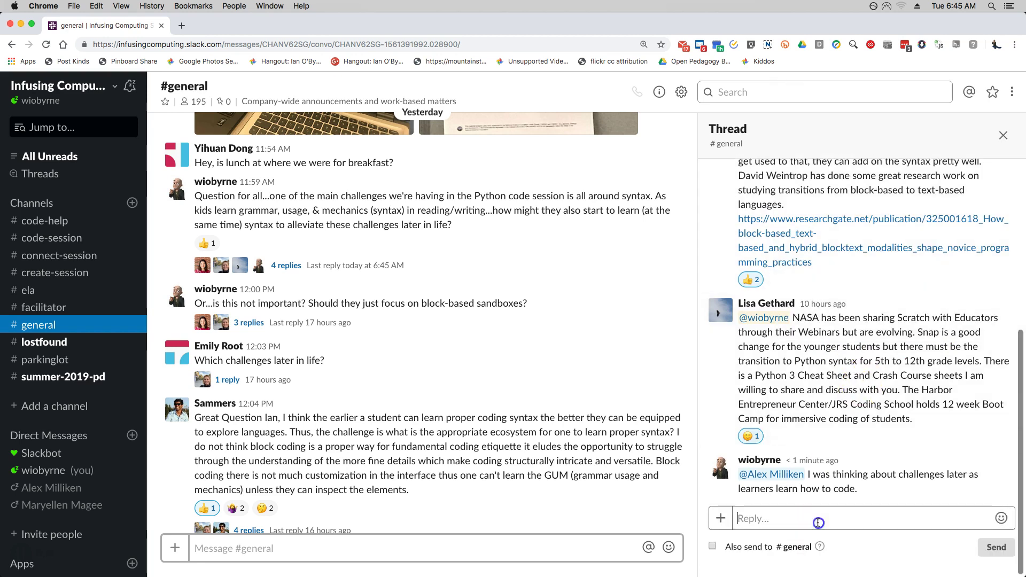
text(@)
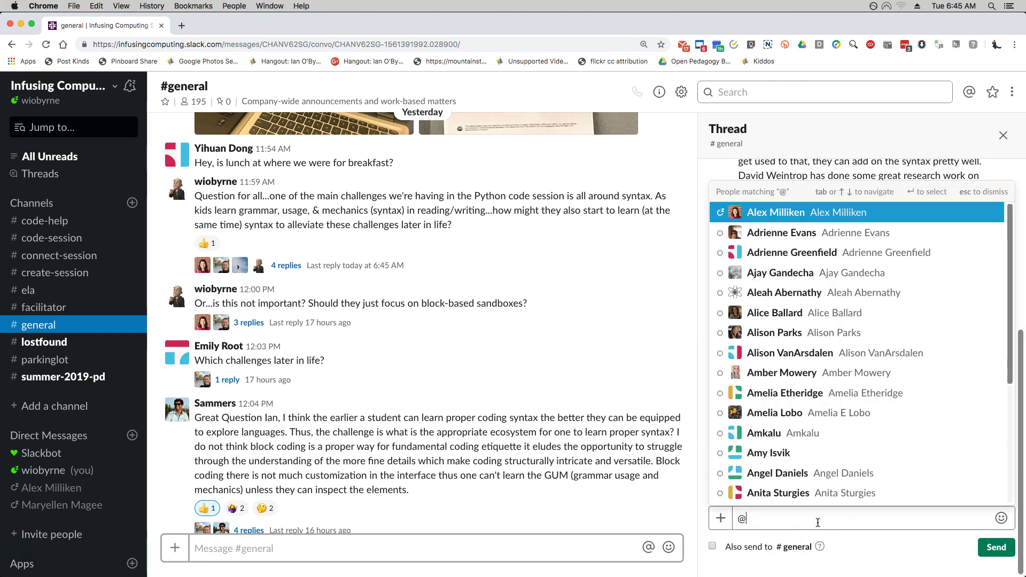
text(lisa)
key(Return)
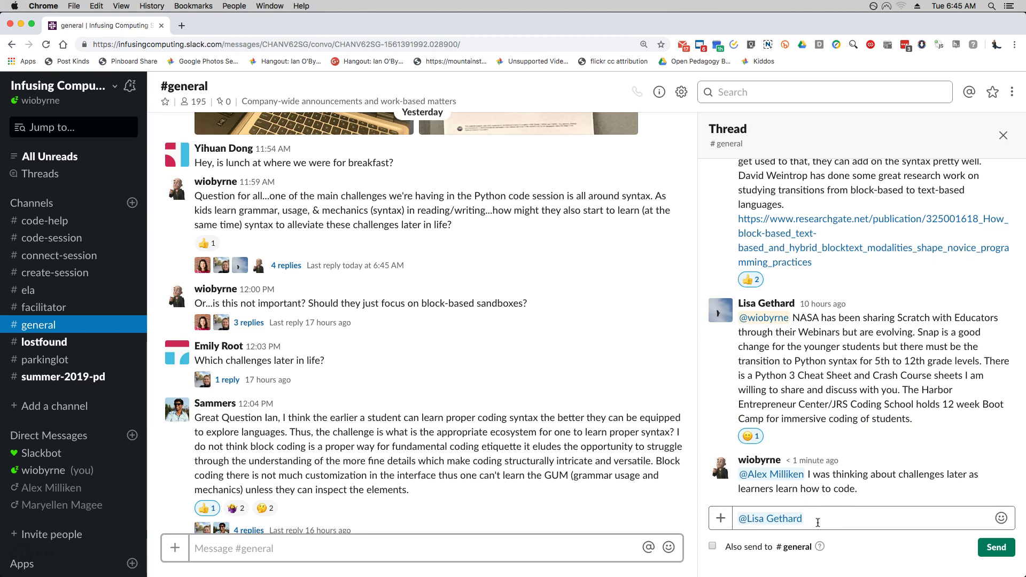
text(thanks for the share. :))
key(Return)
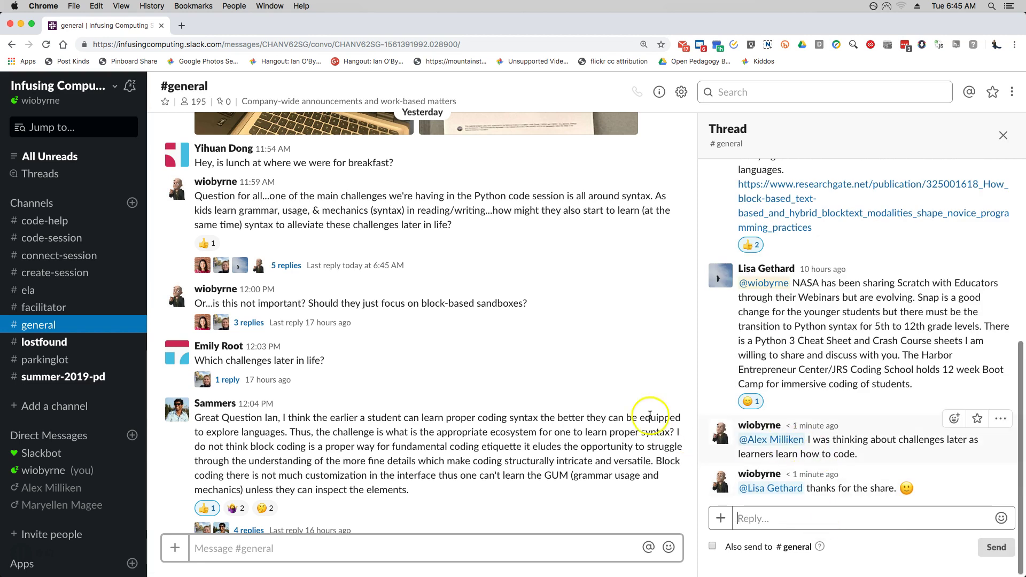
- Remove your own thumbs-up reaction from the "Great Question" message about learning proper coding syntax in #general
click(468, 332)
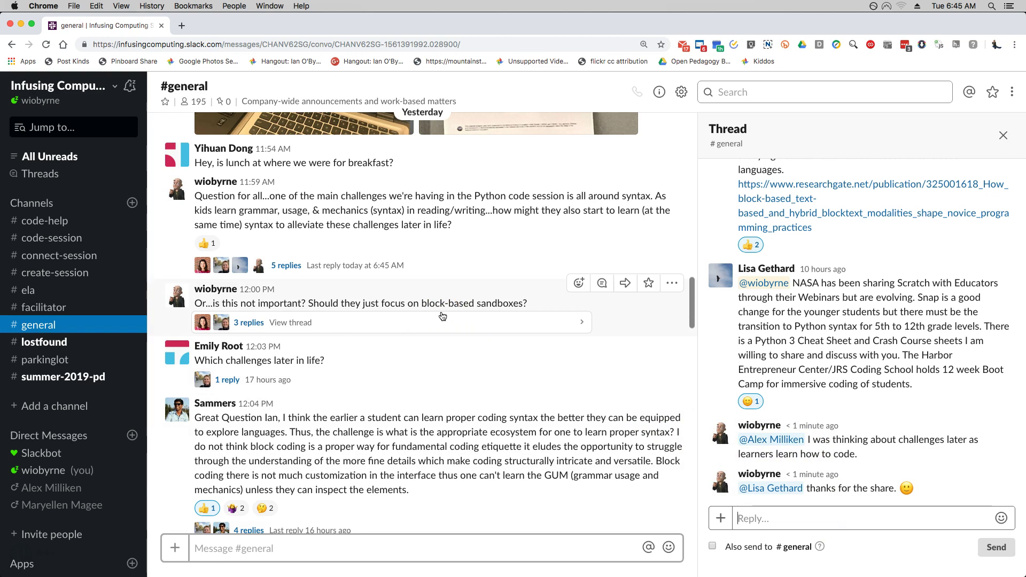
scroll(427, 321, down, 5)
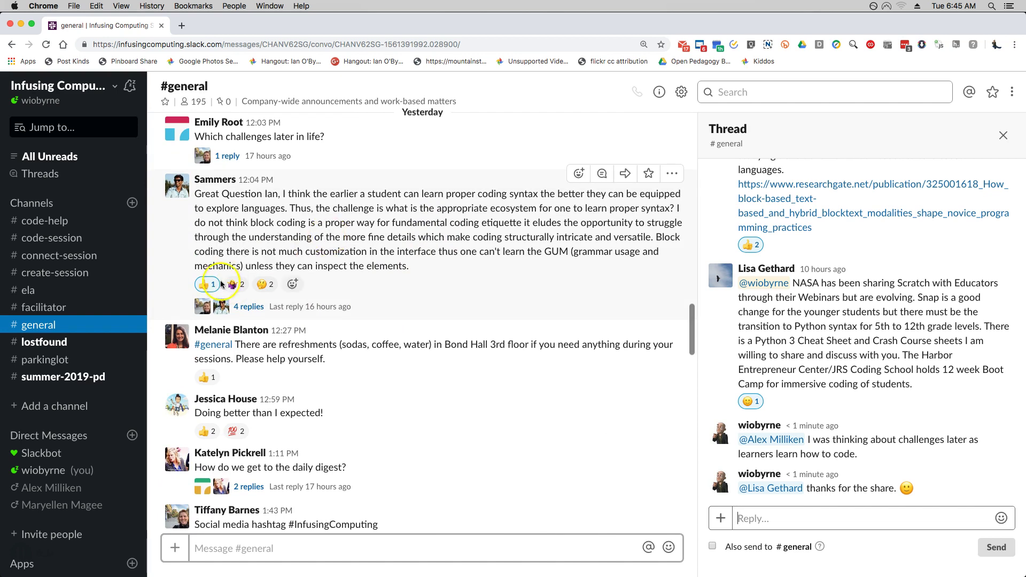
click(329, 257)
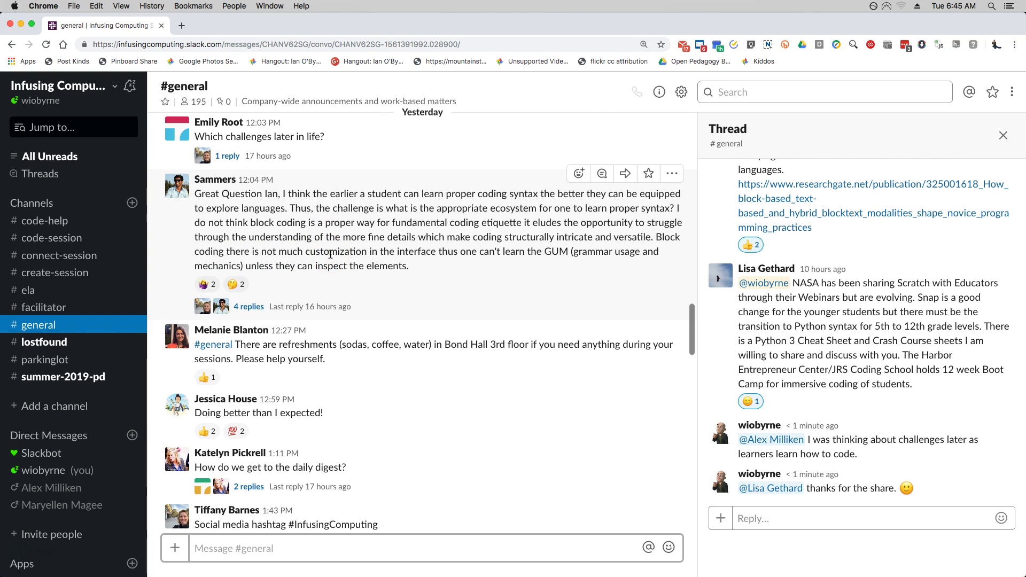
- Look through the #general messages down to the latest post about the NASA Orion flight test webinar
scroll(330, 255, down, 5)
click(319, 377)
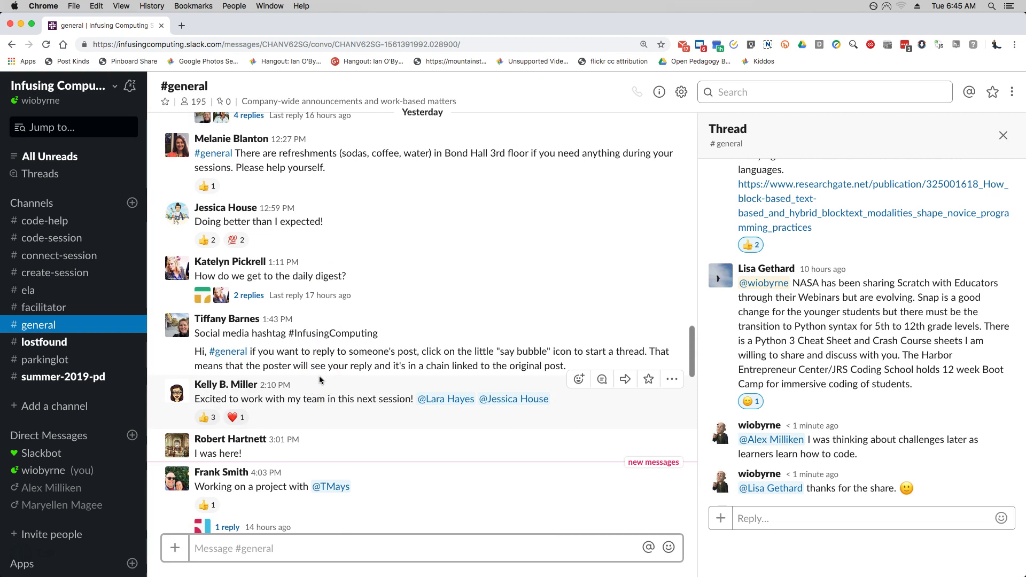
scroll(320, 380, down, 4)
scroll(320, 380, up, 10)
click(355, 341)
scroll(355, 341, down, 5)
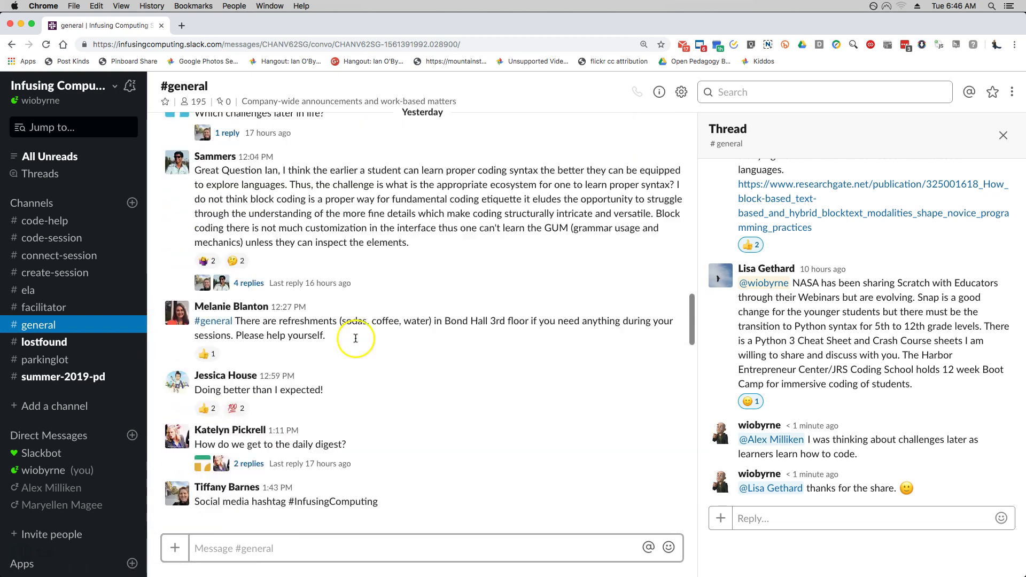
scroll(355, 341, down, 10)
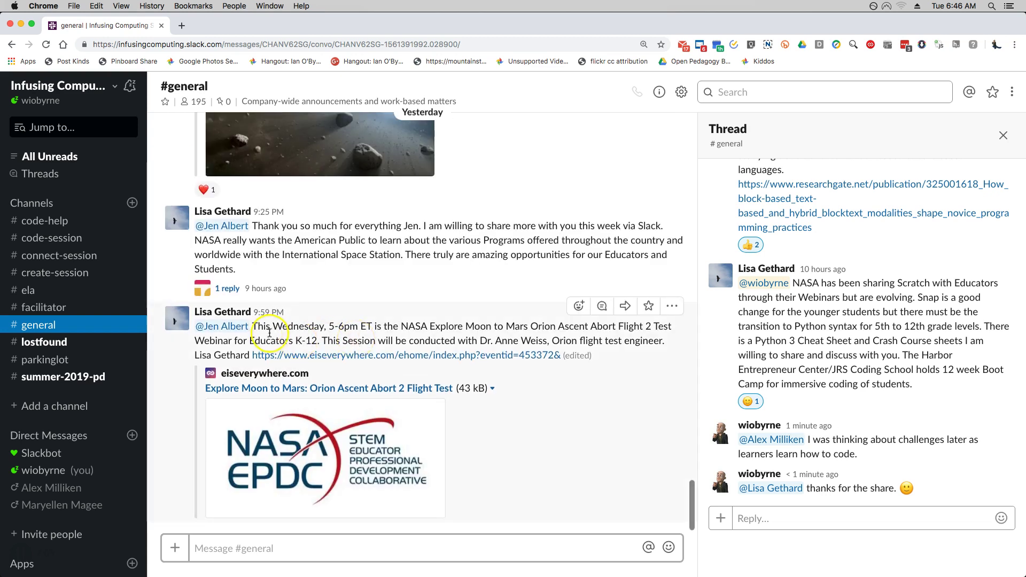
- Draft a #general message reading "Hey", a mention of the NASA webinar post's author and "thanks. :)", and cut the whole text
click(256, 537)
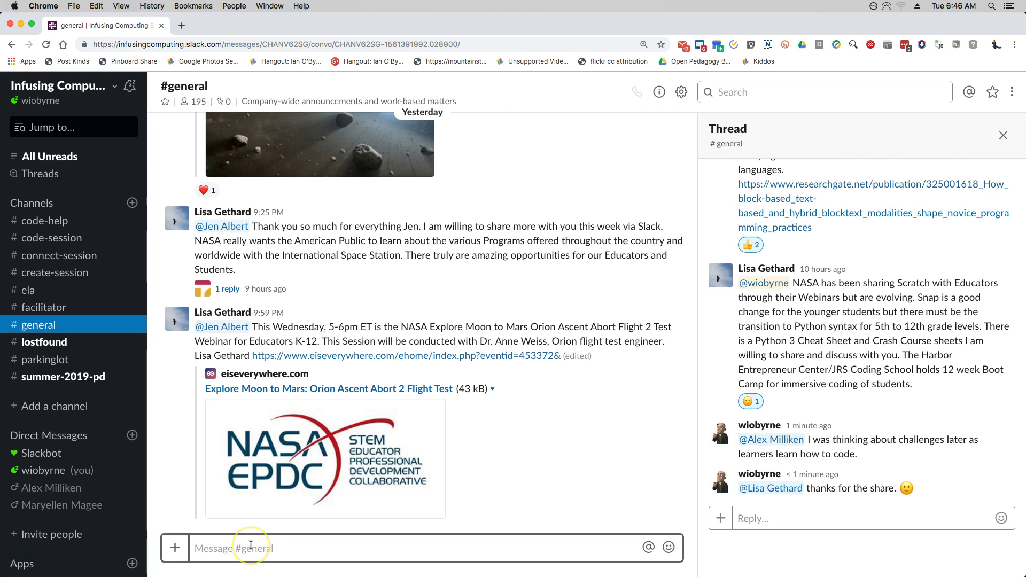
text(Hey @lisa)
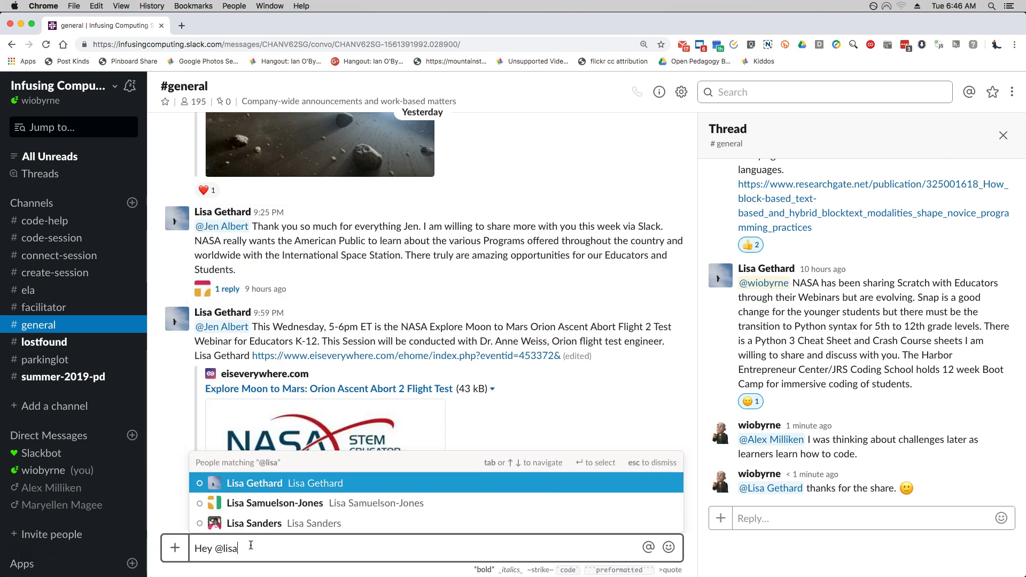
key(Return)
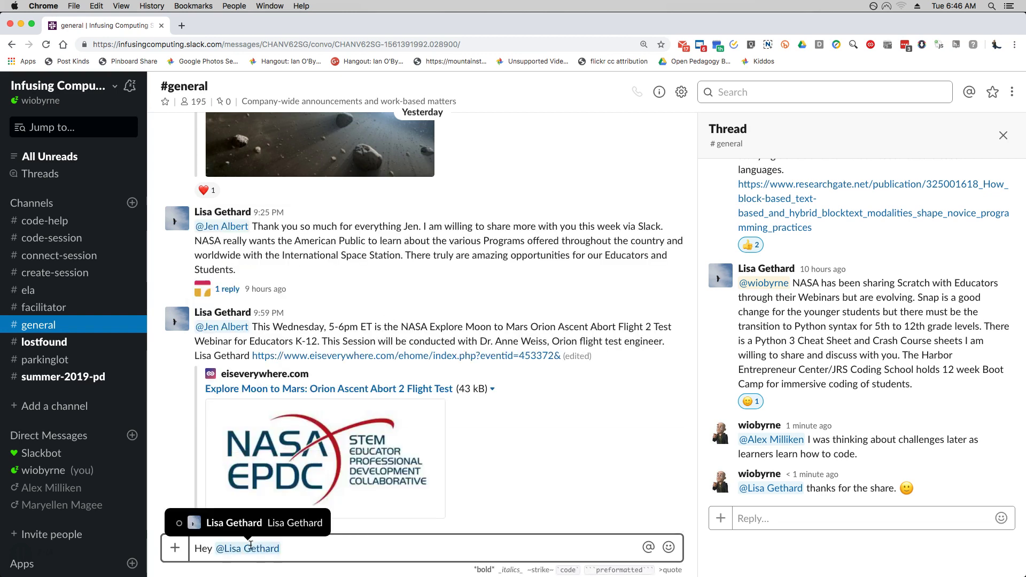
text(than)
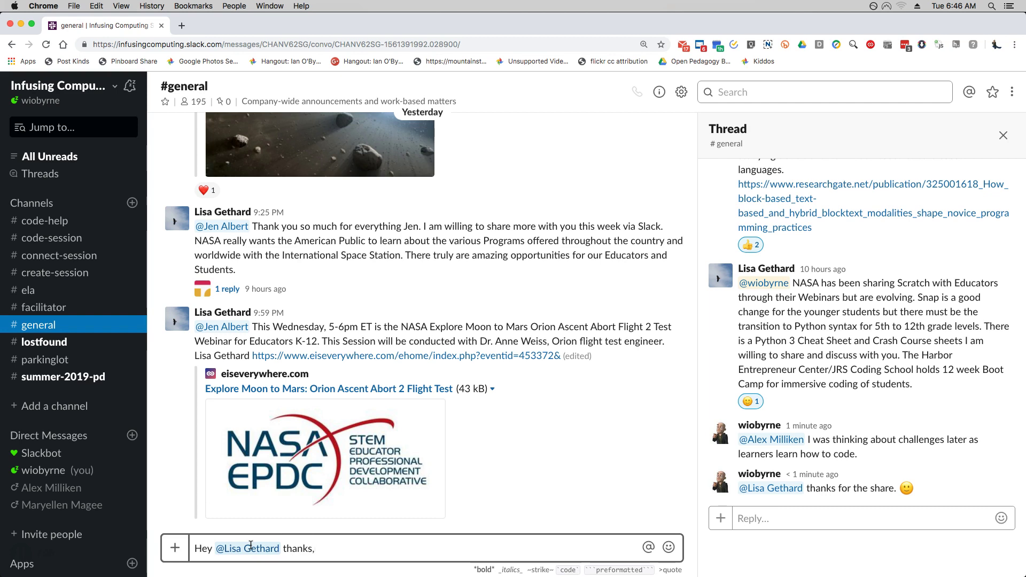
text(ks. :))
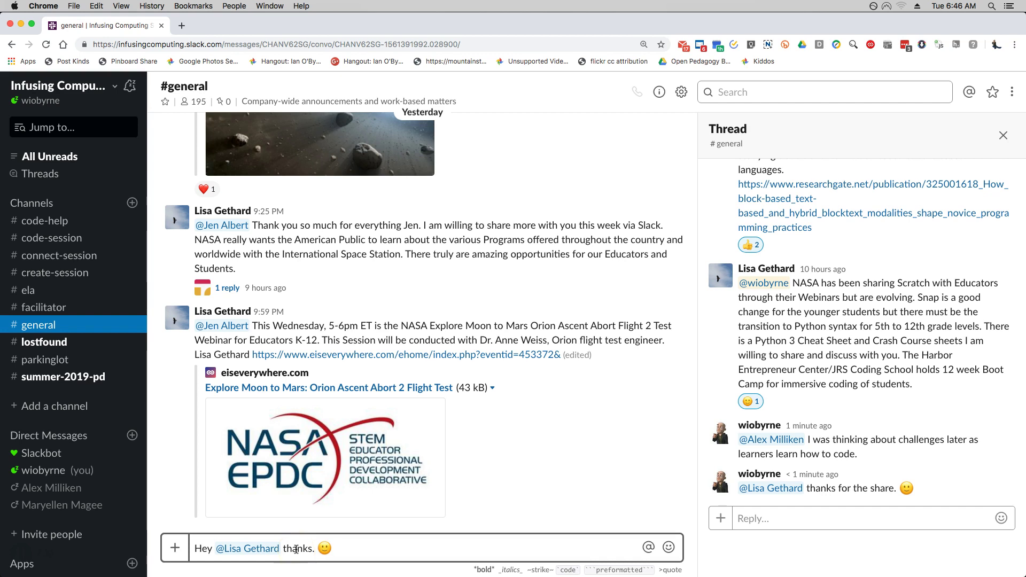
key(super+a)
key(super+x)
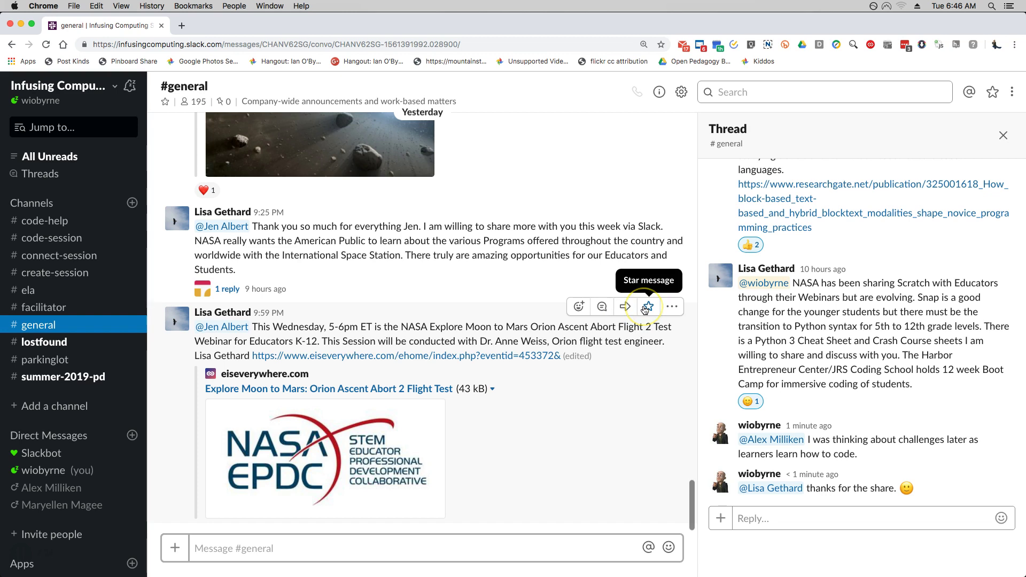
- Examine the additional message actions and the sharing options for the NASA webinar post
click(673, 307)
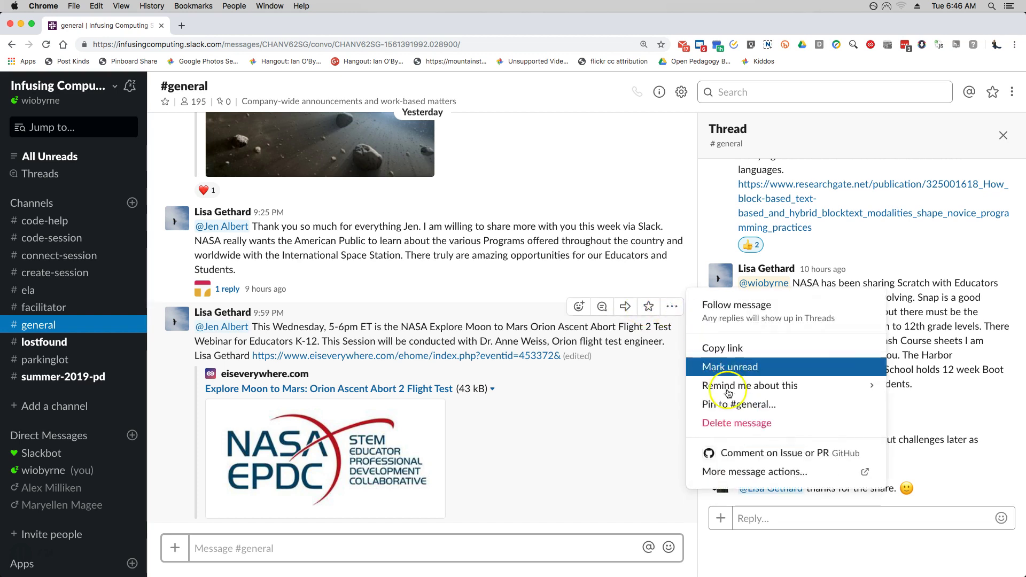
click(729, 407)
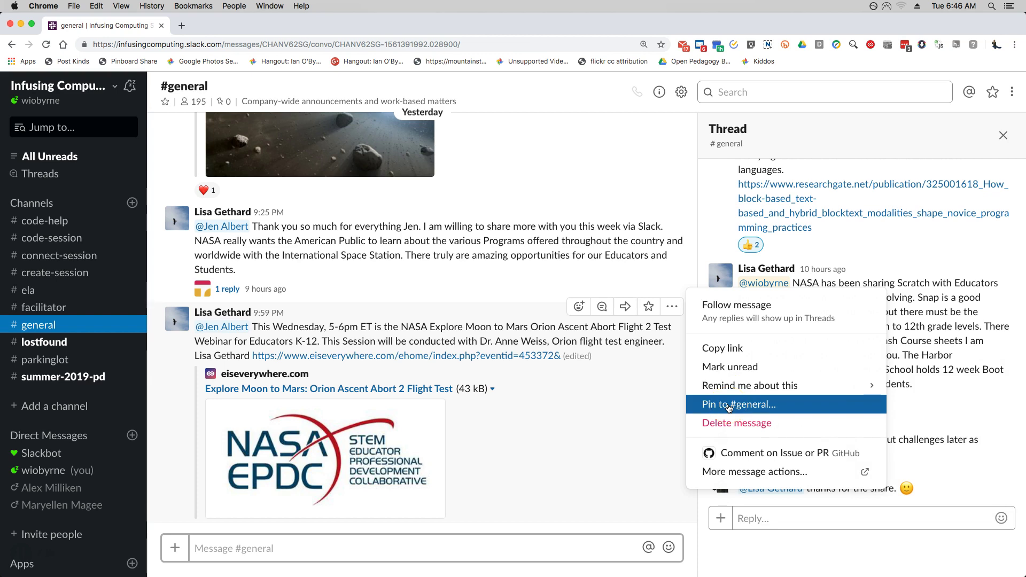
click(597, 330)
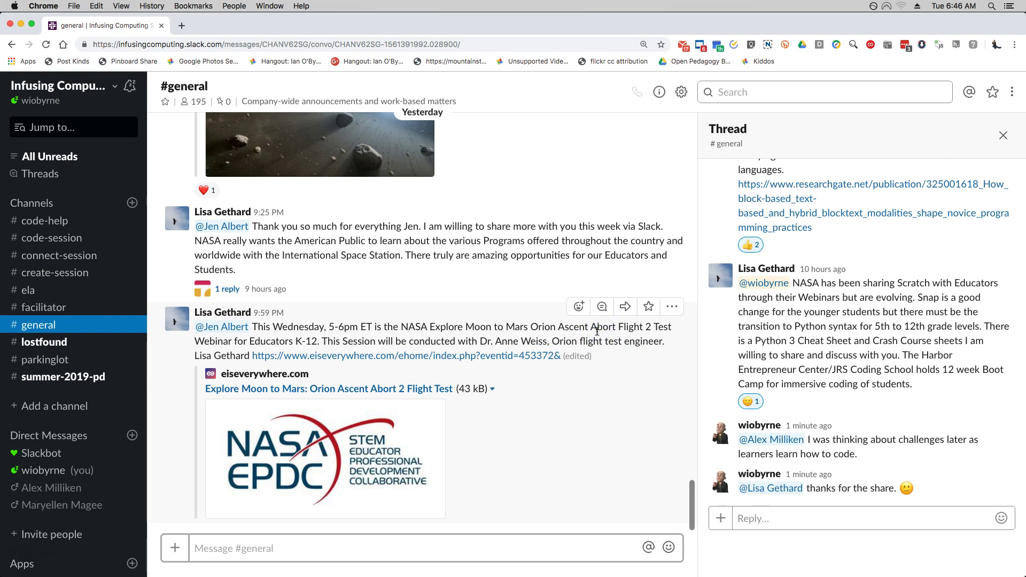
click(625, 308)
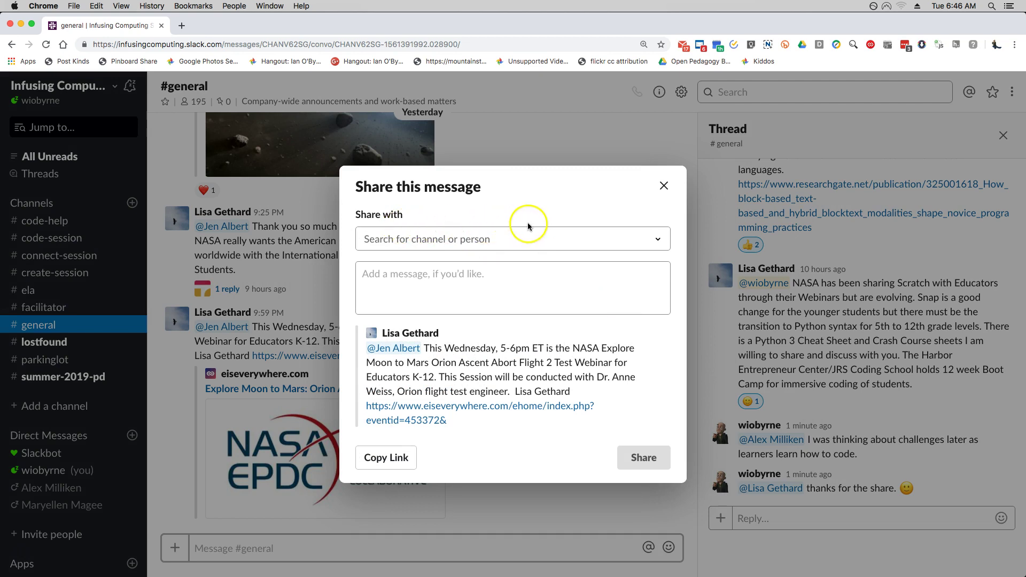
click(664, 185)
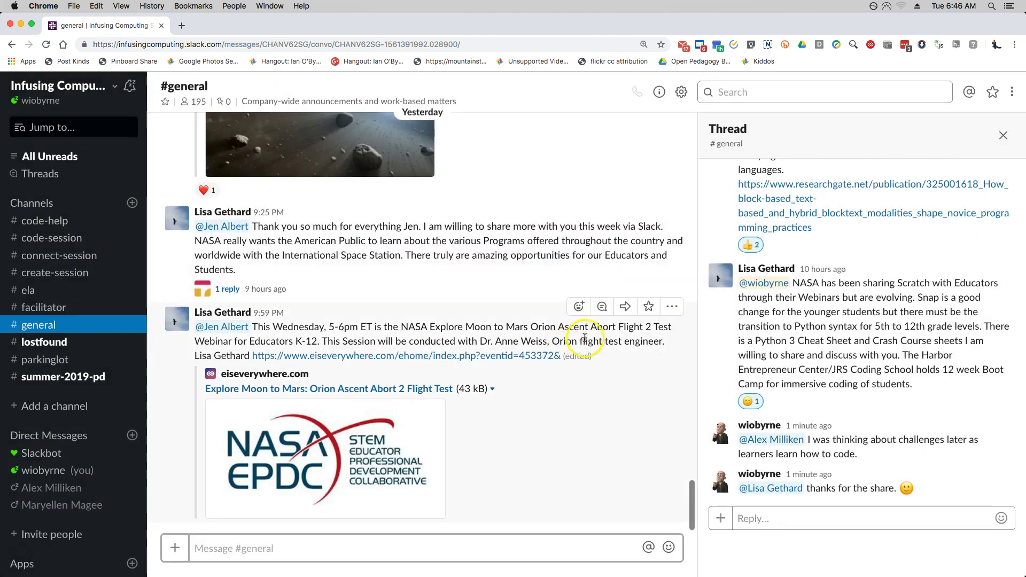
- Start a thread on the NASA webinar post and send the cut thank-you text as a reply
click(601, 312)
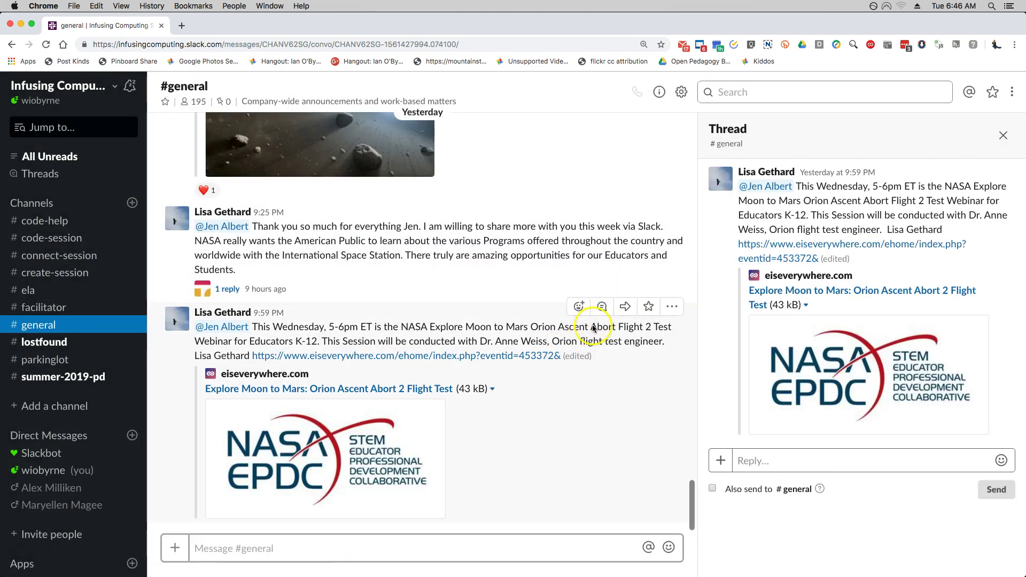
click(814, 462)
key(super+v)
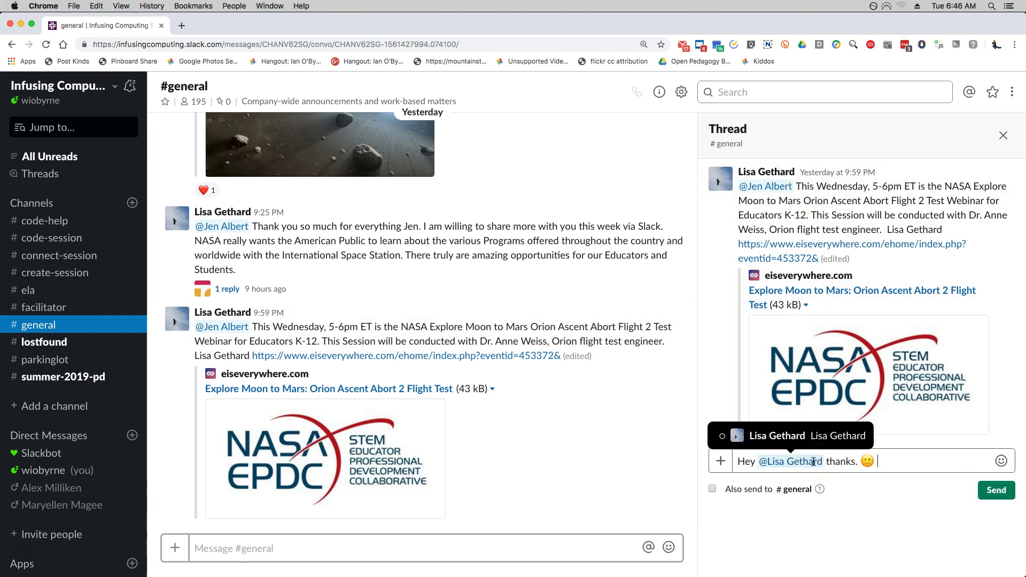
key(Return)
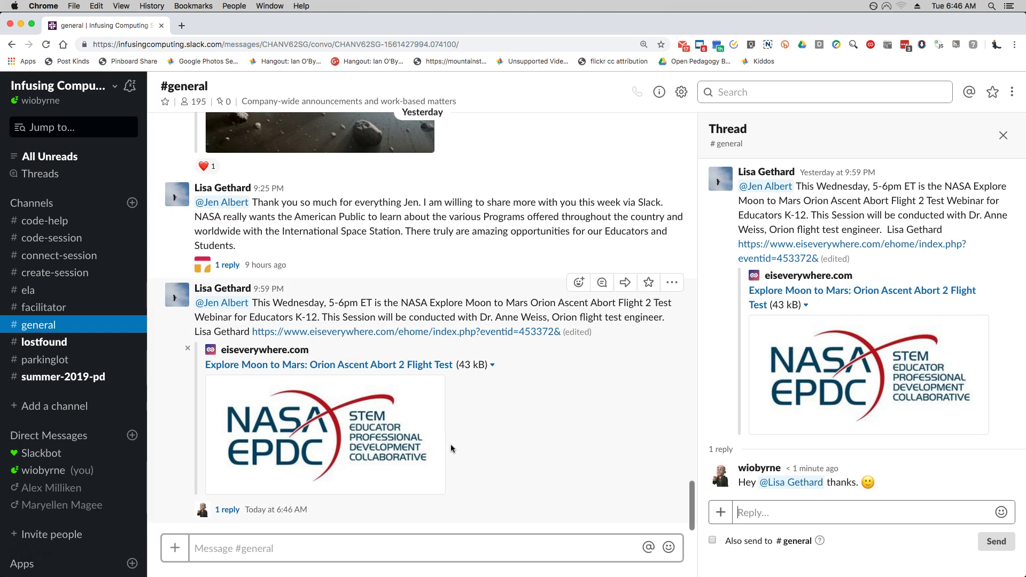
click(307, 311)
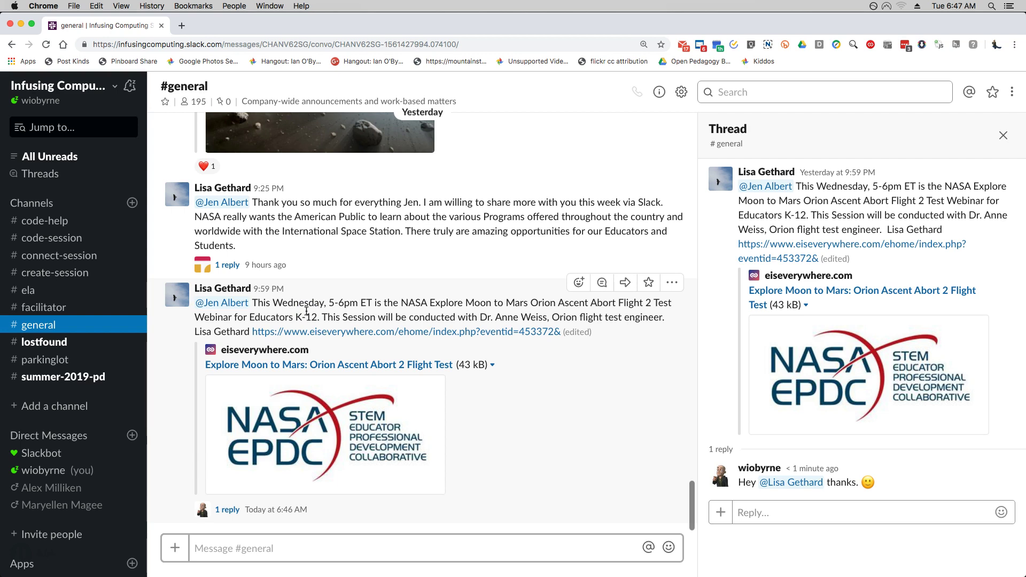
scroll(307, 312, up, 8)
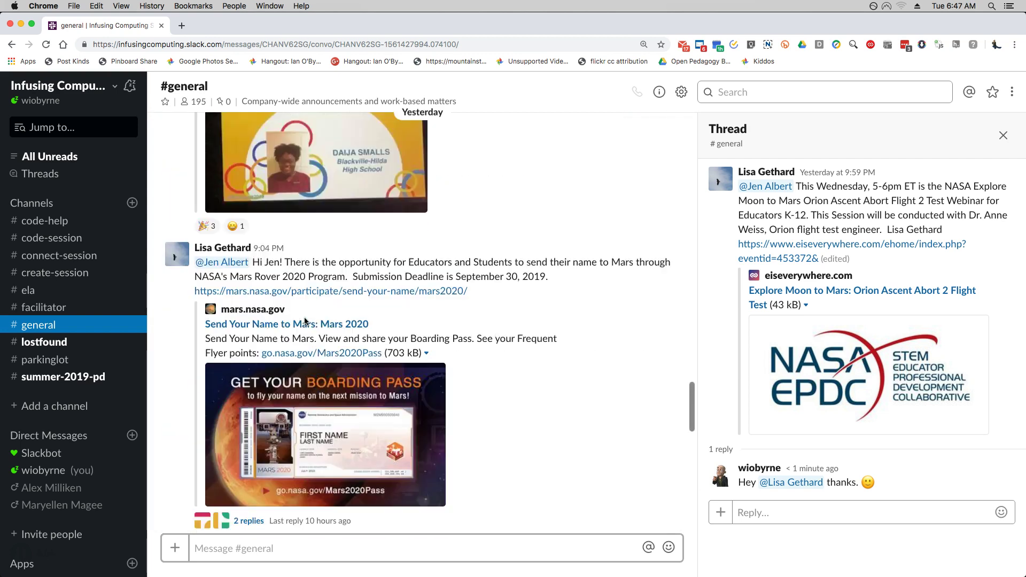
scroll(305, 320, down, 8)
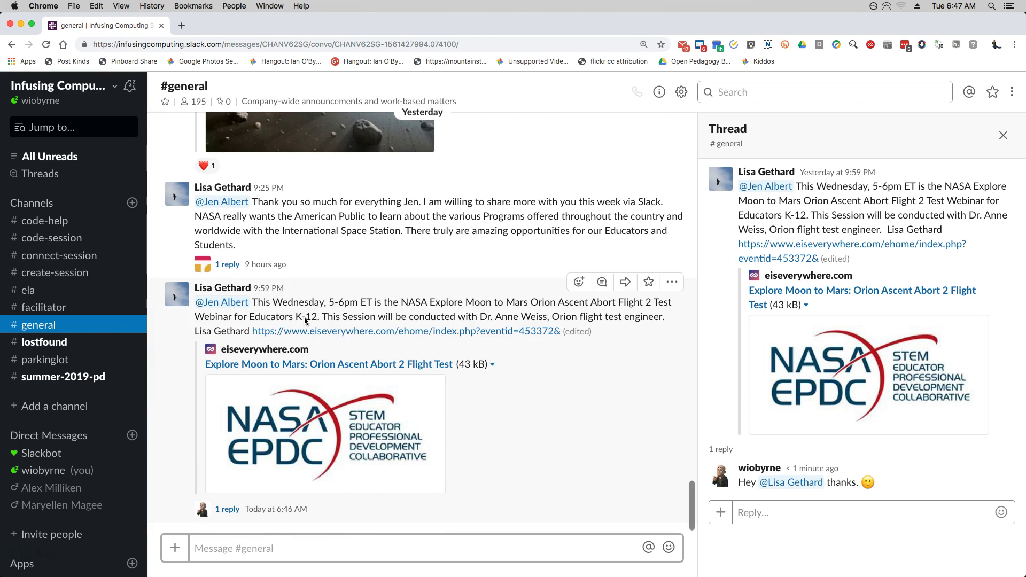
click(171, 374)
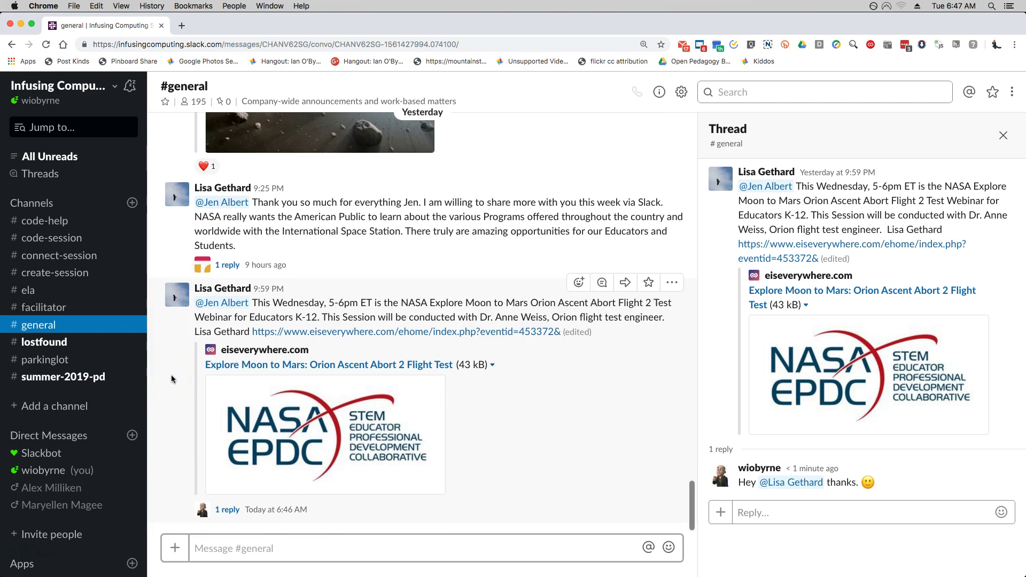
click(170, 379)
- Open the direct message conversation with Slackbot and read its introduction and suggestions
click(45, 452)
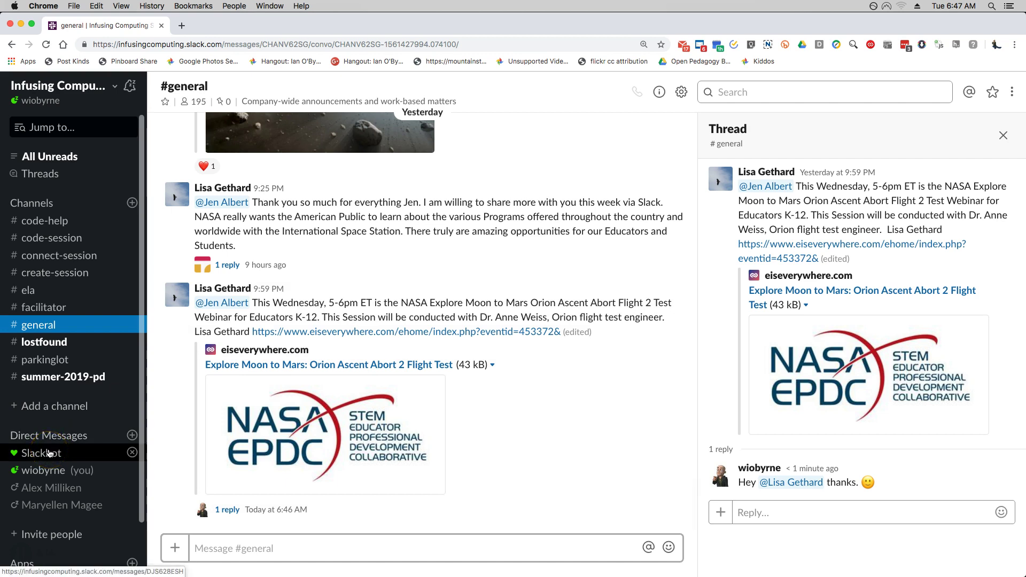
click(48, 453)
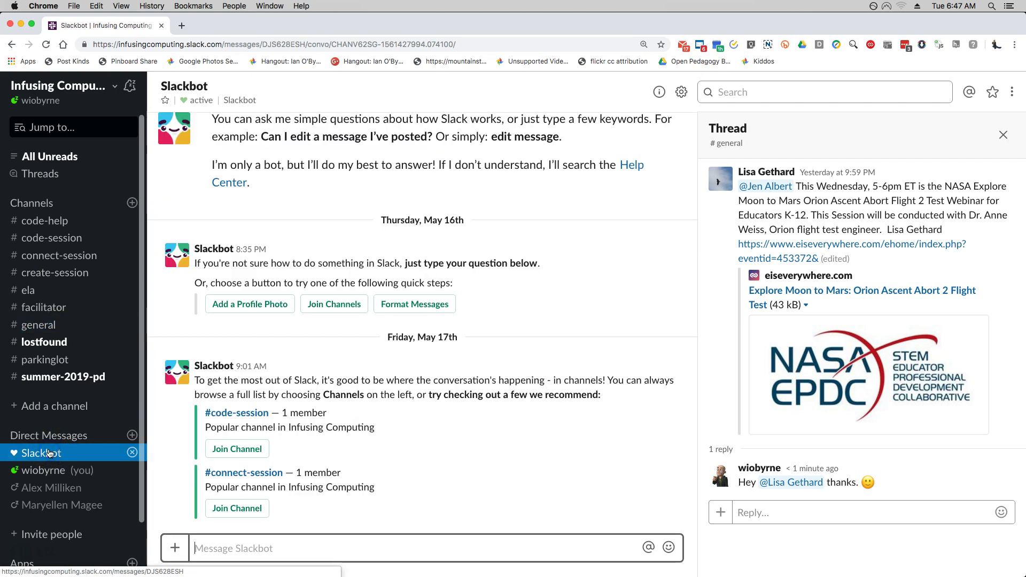
click(258, 389)
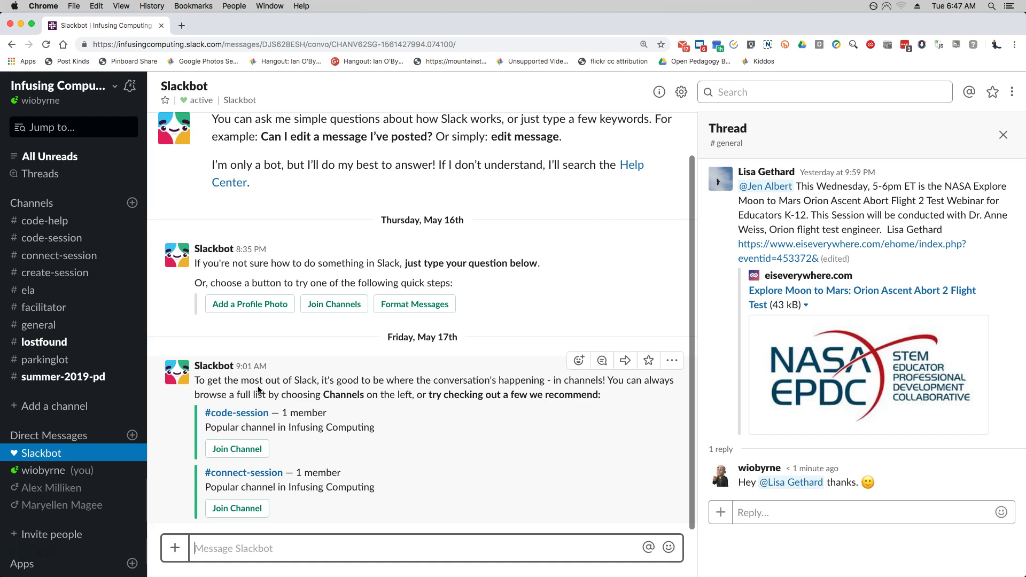
scroll(258, 390, up, 3)
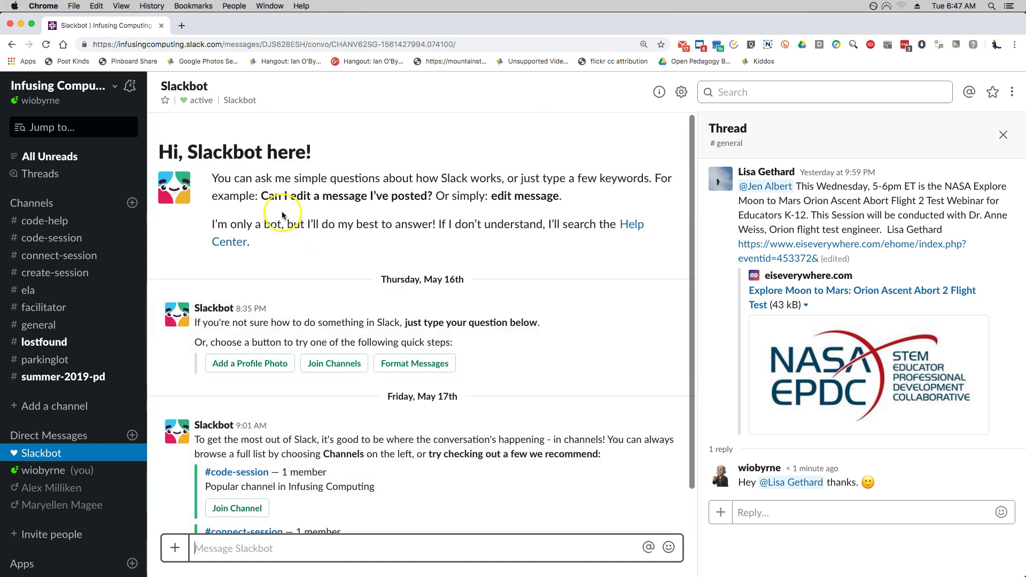
click(240, 182)
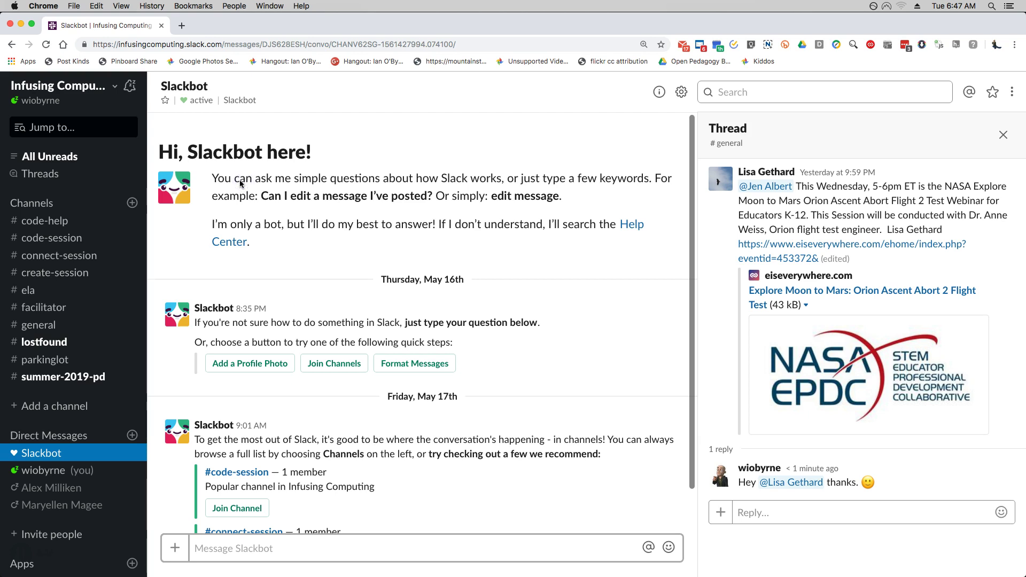
click(47, 324)
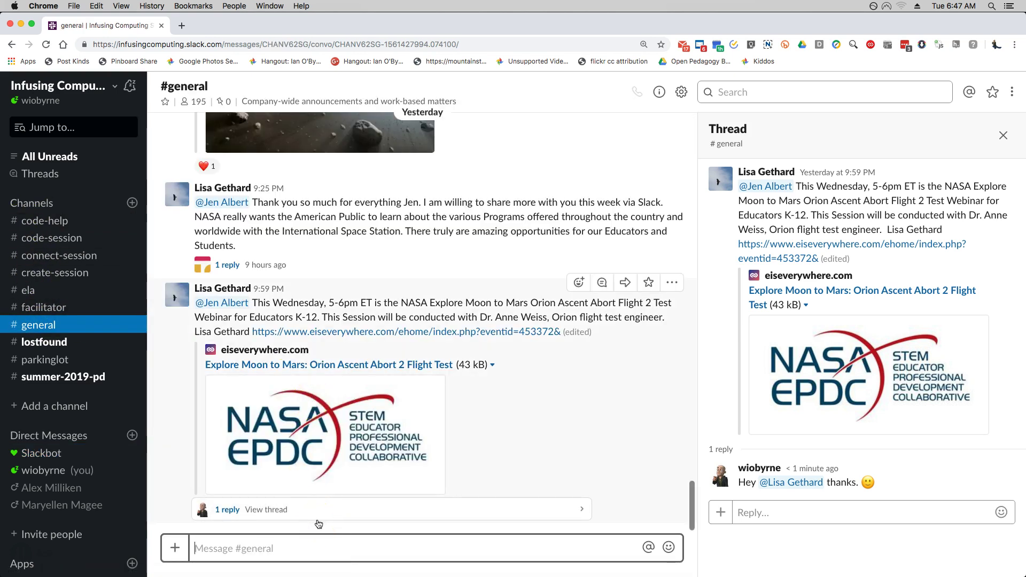
text(hey @s)
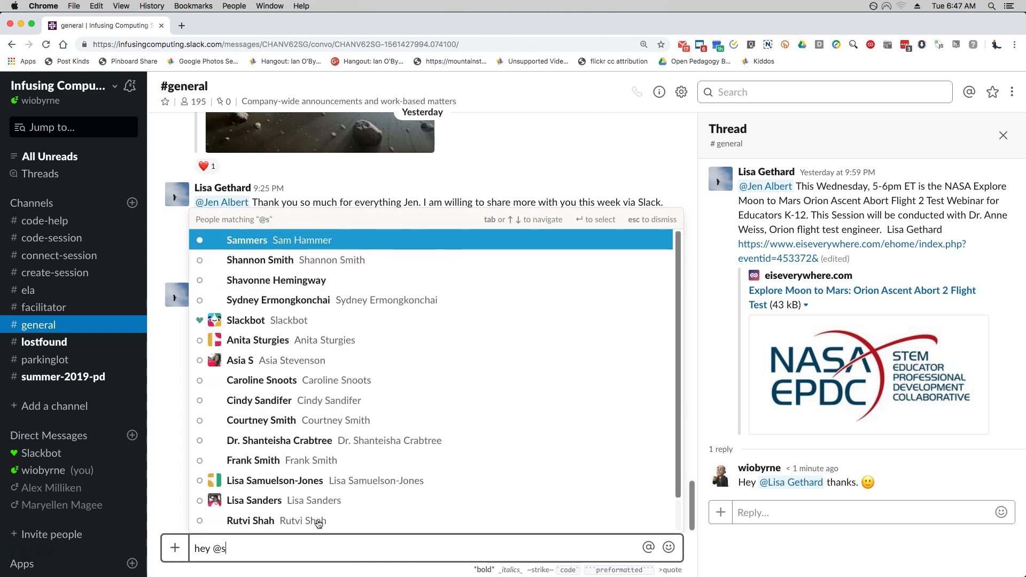
text(lackb)
key(Tab)
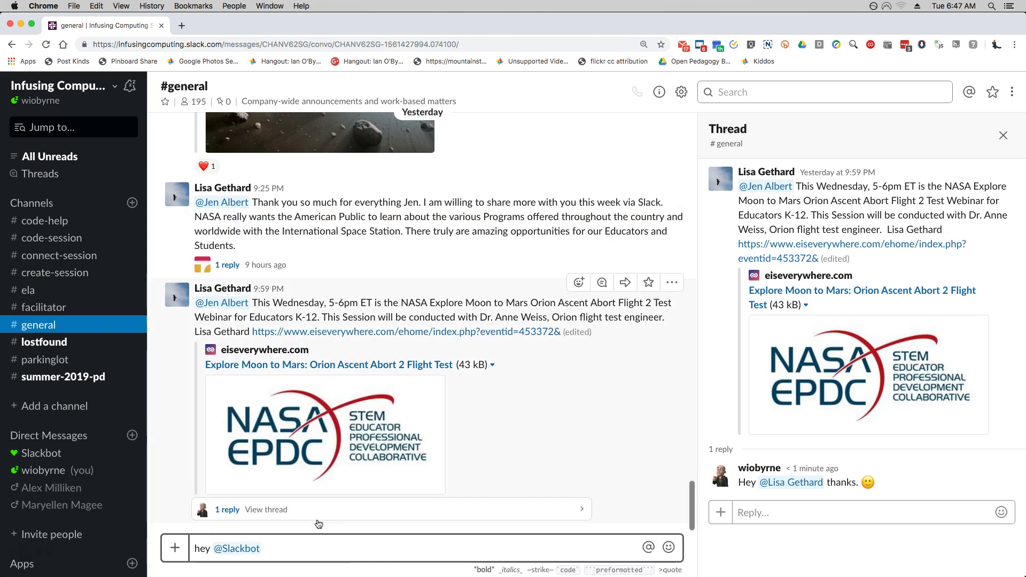
triple_click(295, 548)
key(super+x)
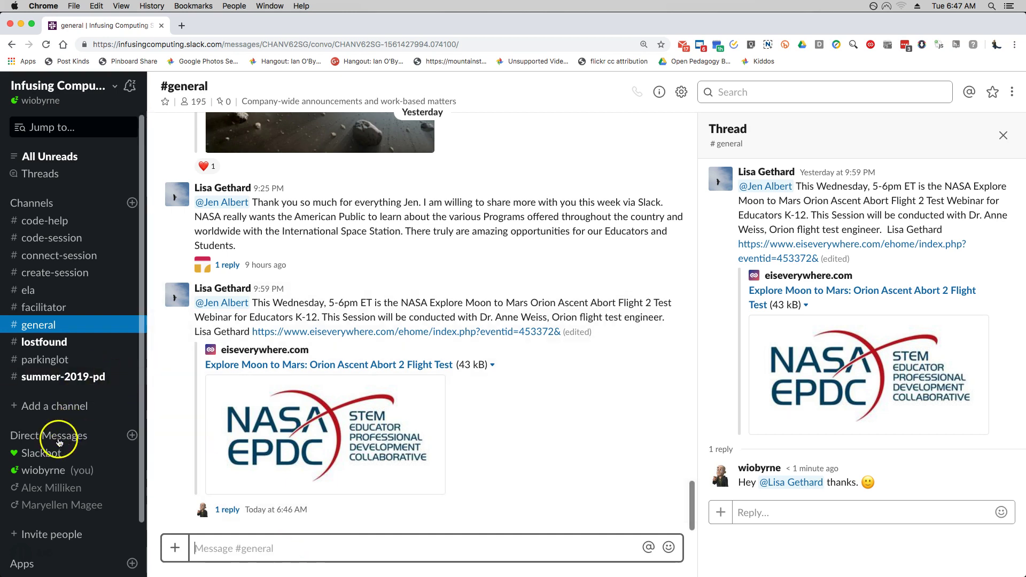
- Send Slackbot the direct message "how do I edit my profile?"
click(52, 458)
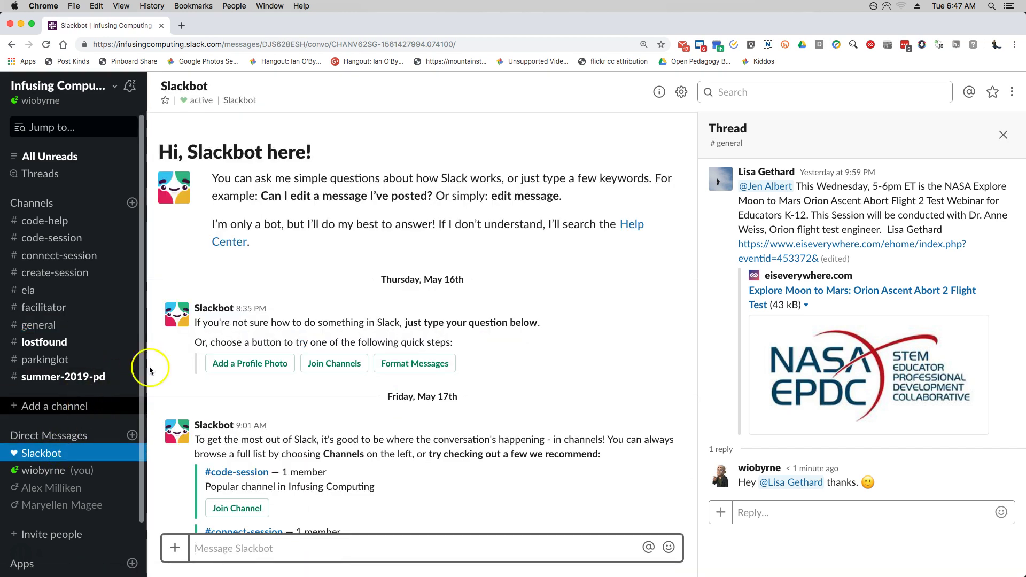
click(260, 535)
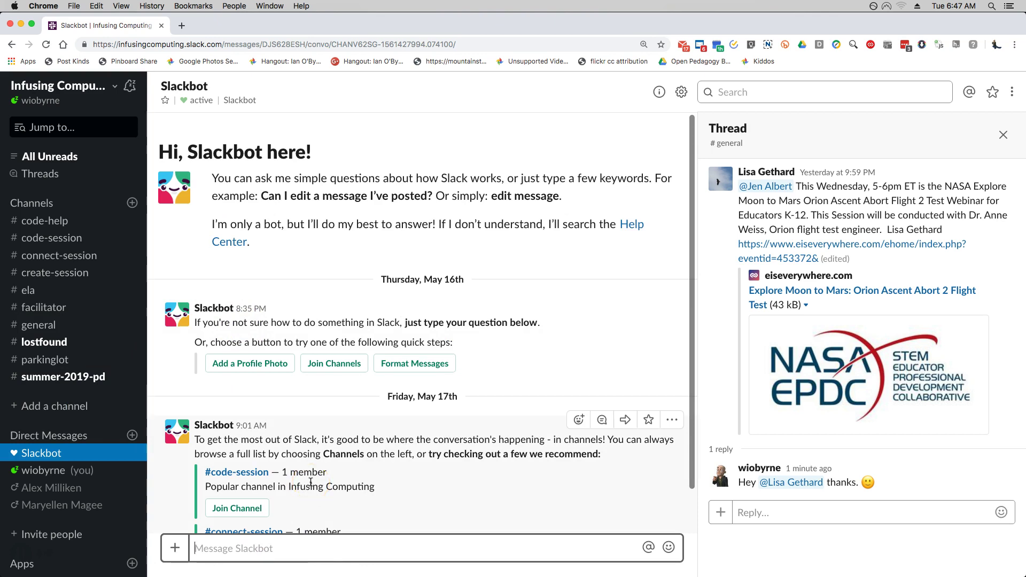
text(how do I)
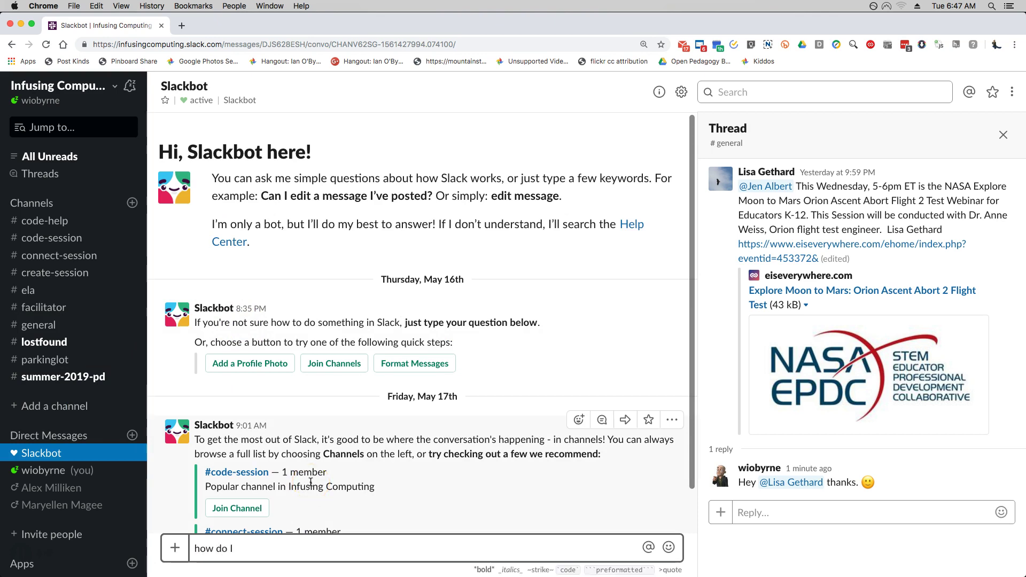
text( change)
key(BackSpace)
key(BackSpace)
key(BackSpace)
text(edit my)
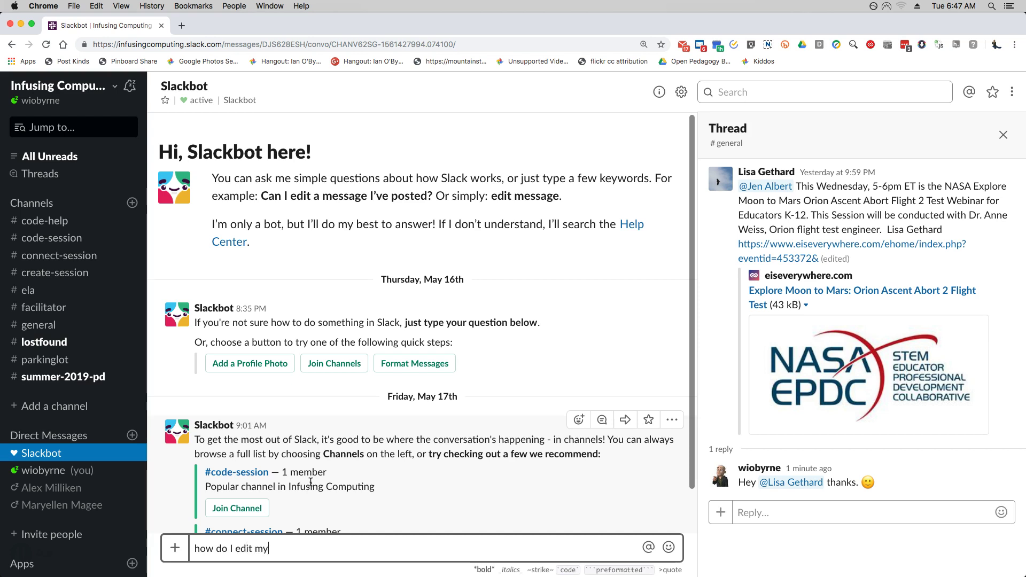
text( profile?)
key(Return)
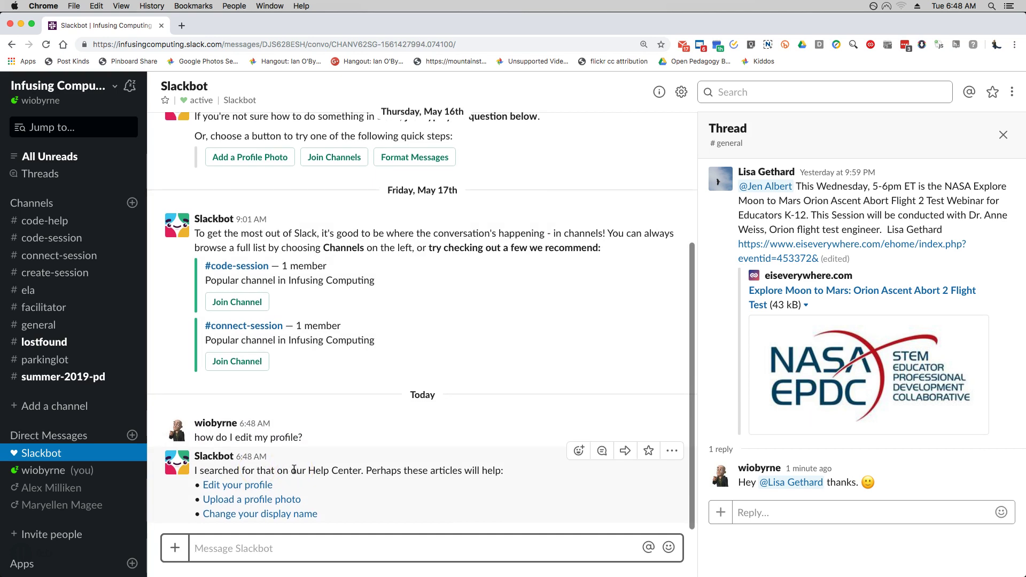
- Close the thread on the NASA webinar post and review the Slackbot conversation from its introduction
click(1003, 135)
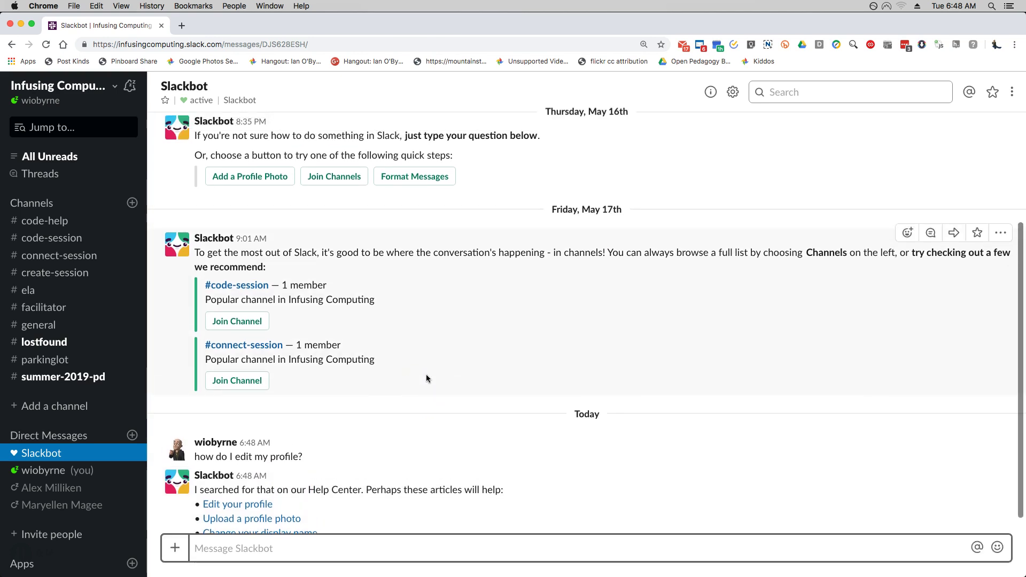
scroll(425, 374, up, 5)
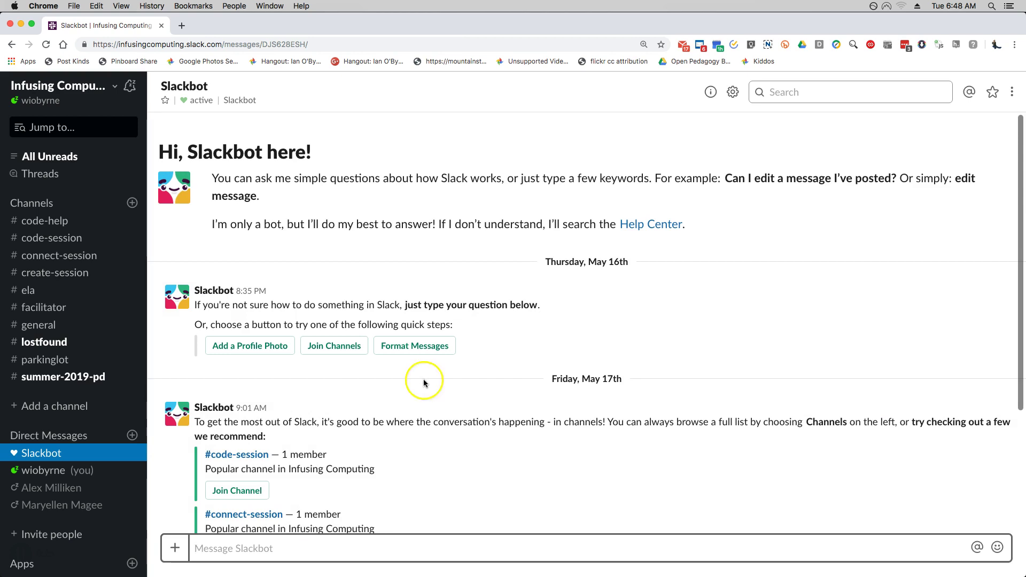
- Read through the #general channel from its very beginning down to the latest post
click(40, 322)
scroll(303, 316, up, 20)
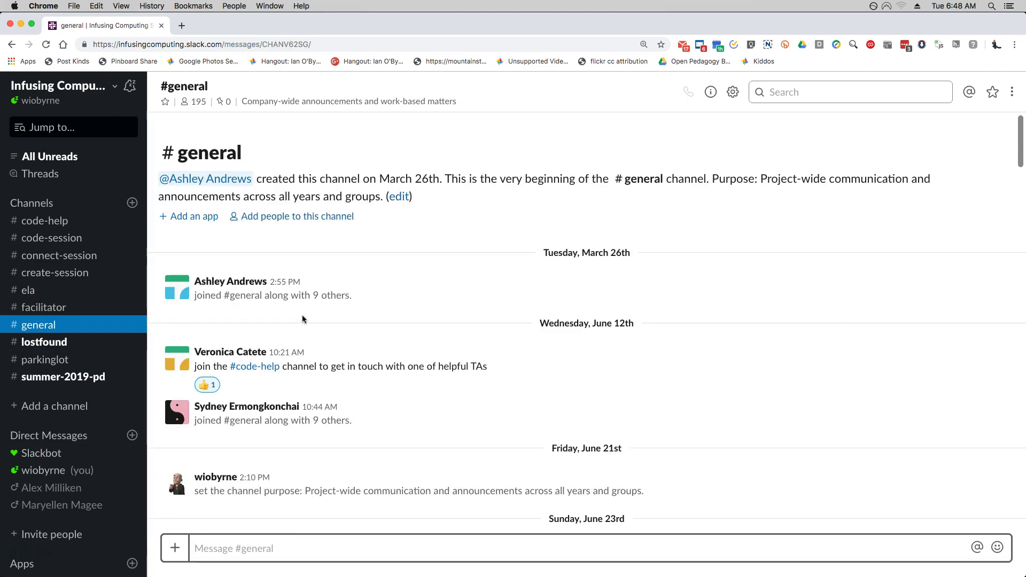
scroll(302, 319, down, 15)
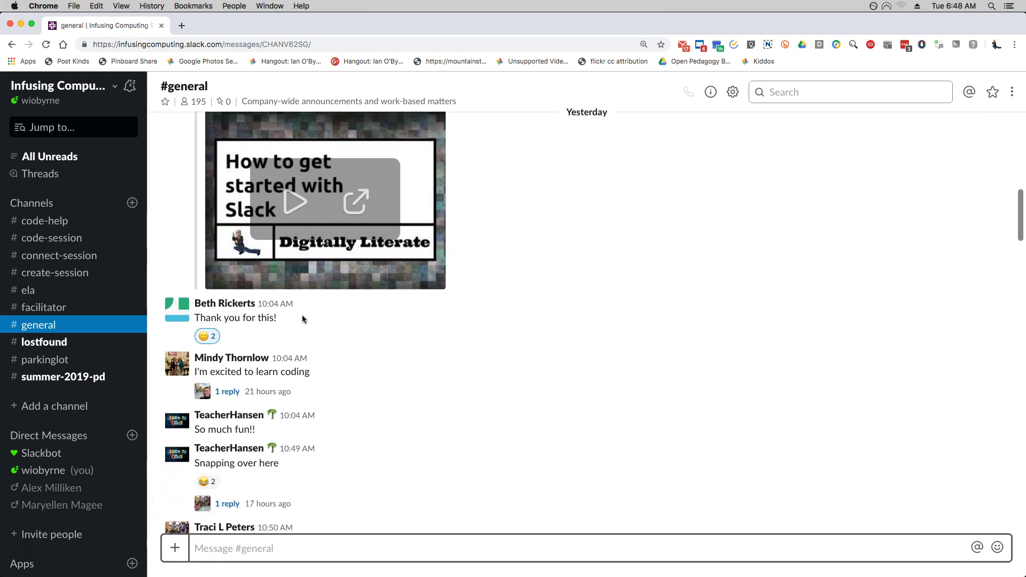
scroll(303, 319, down, 10)
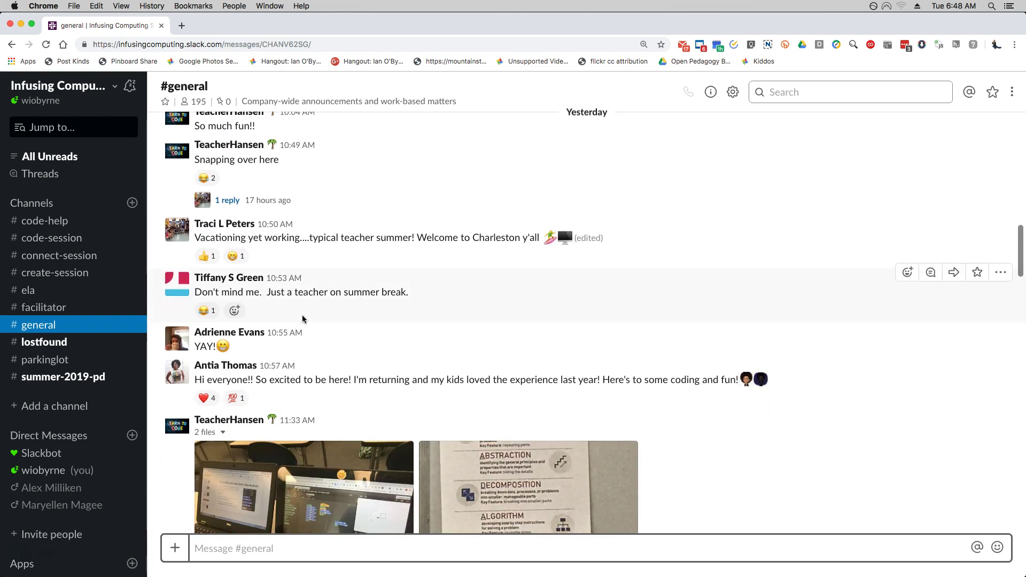
scroll(303, 319, down, 15)
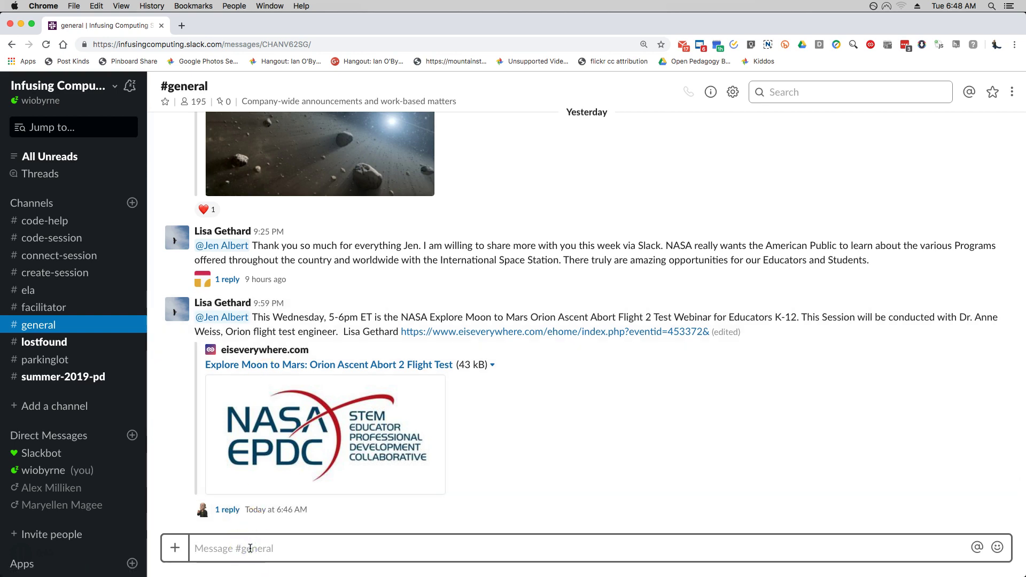
- Examine the options for creating or attaching files, including Google Drive and Your computer, for a #general message
click(250, 548)
click(187, 547)
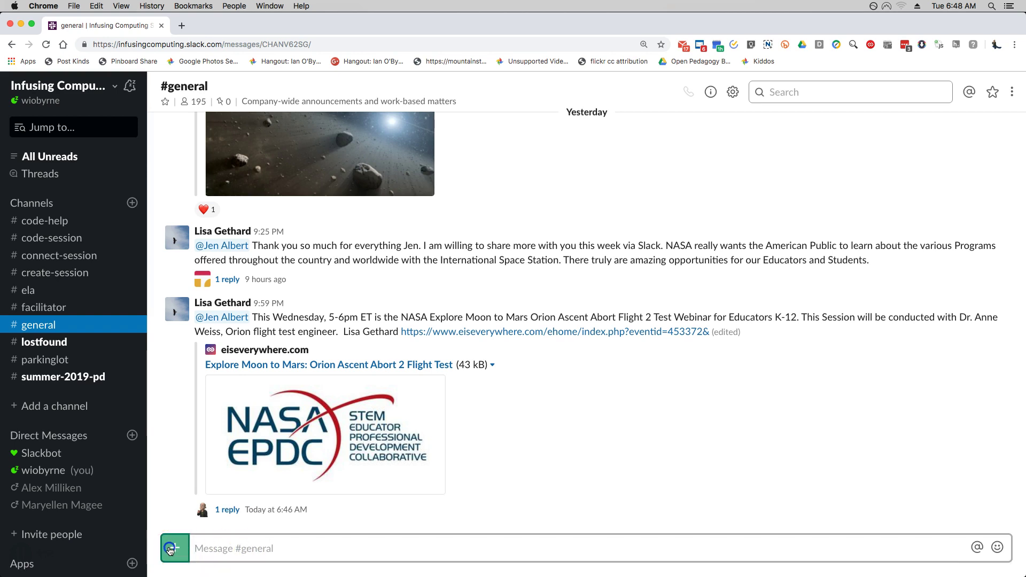
click(170, 550)
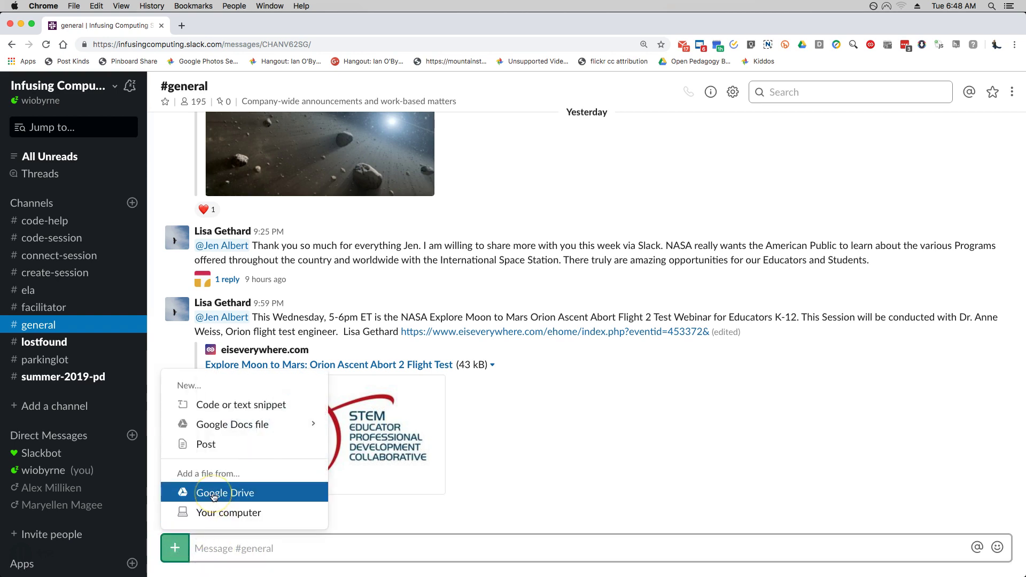
click(218, 514)
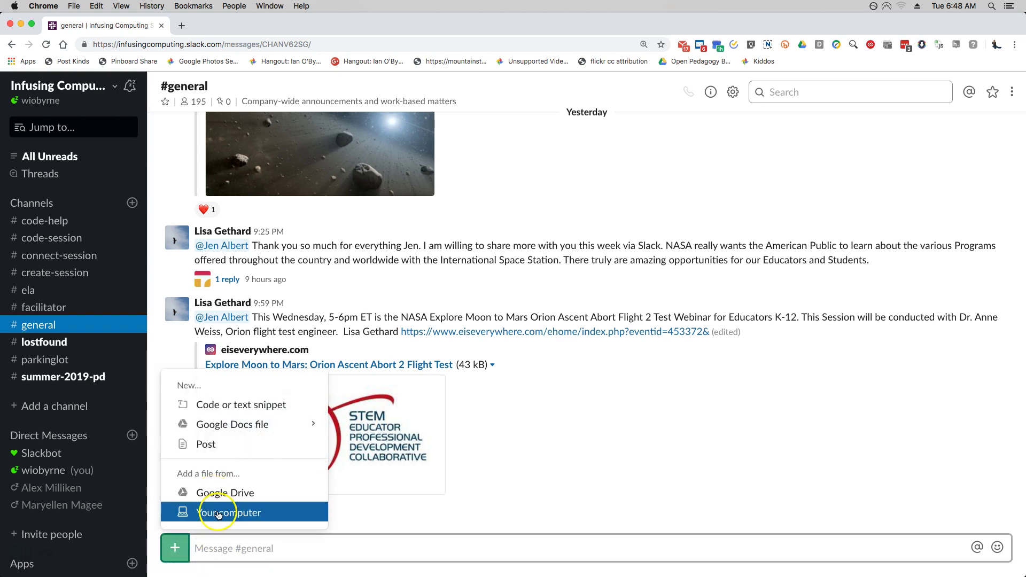
click(229, 551)
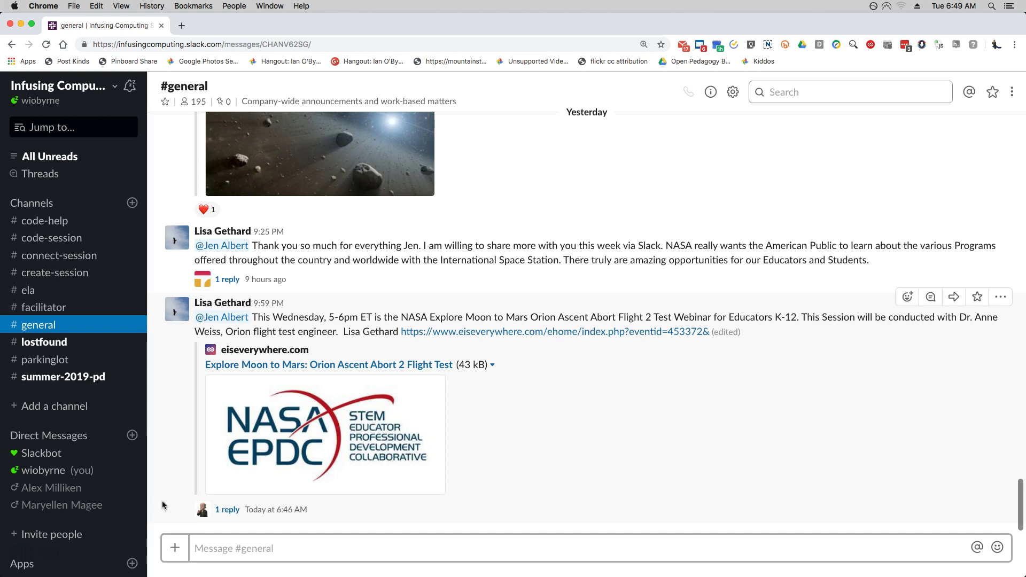
- View the existing conversation with the Create helper, and open a direct message to the author of the Mars Rover 2020 post in #general
click(65, 506)
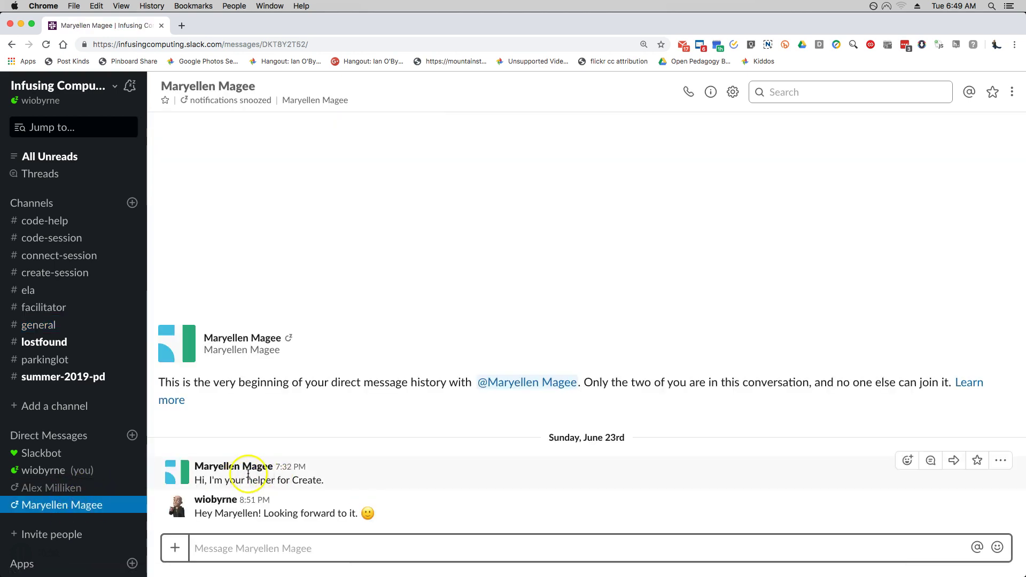
click(38, 325)
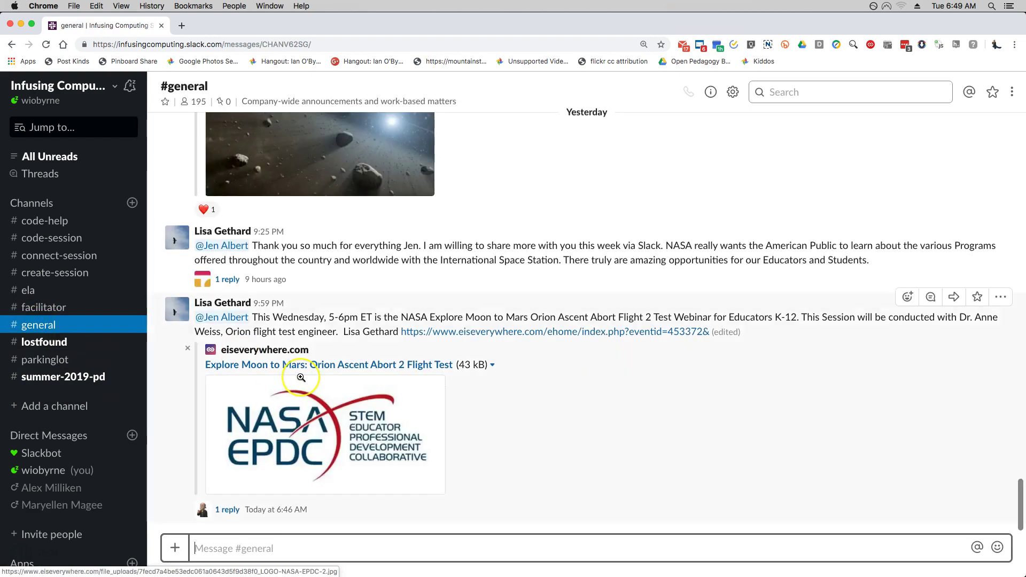
scroll(301, 377, up, 10)
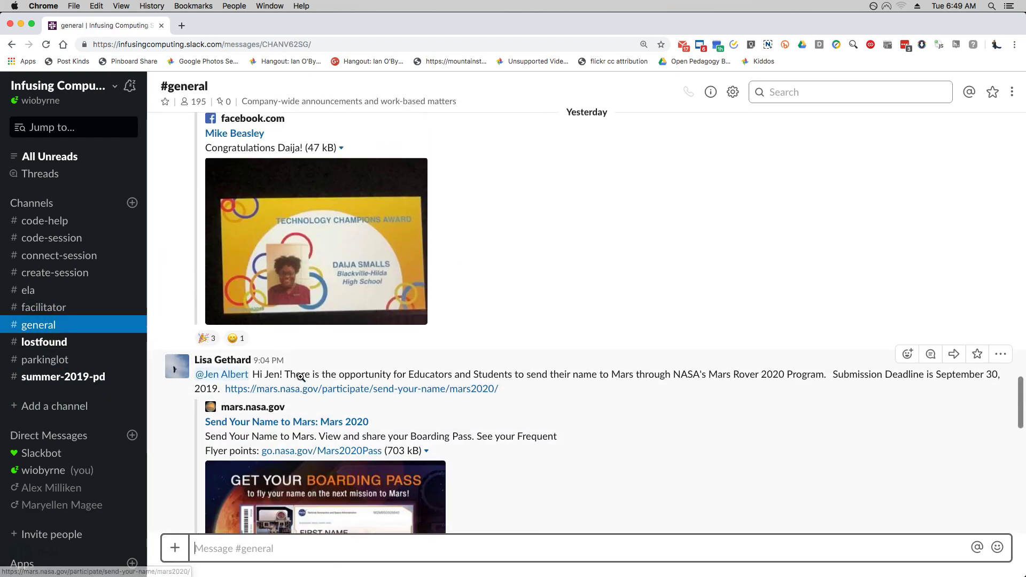
scroll(168, 390, down, 2)
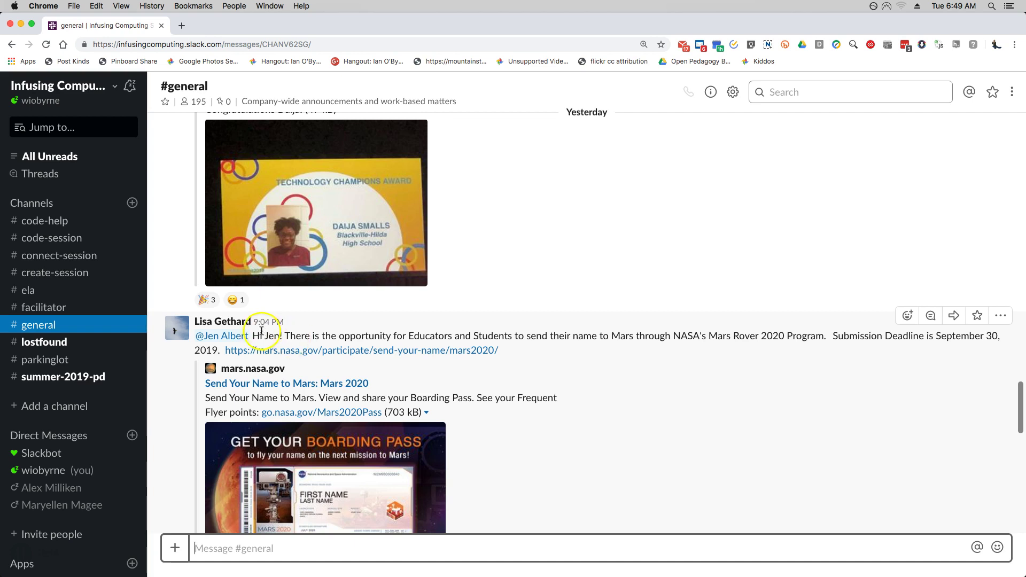
click(232, 323)
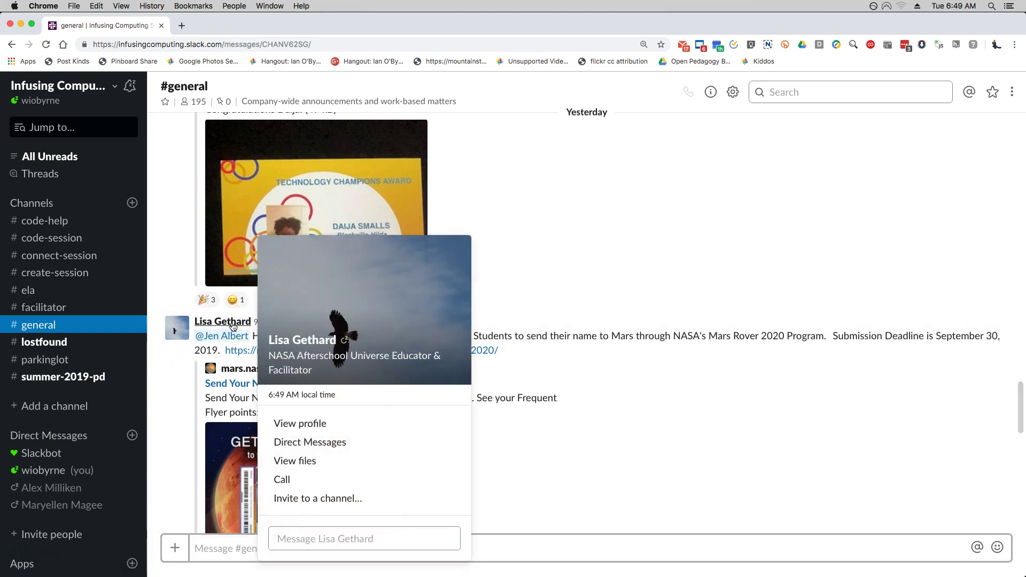
click(309, 442)
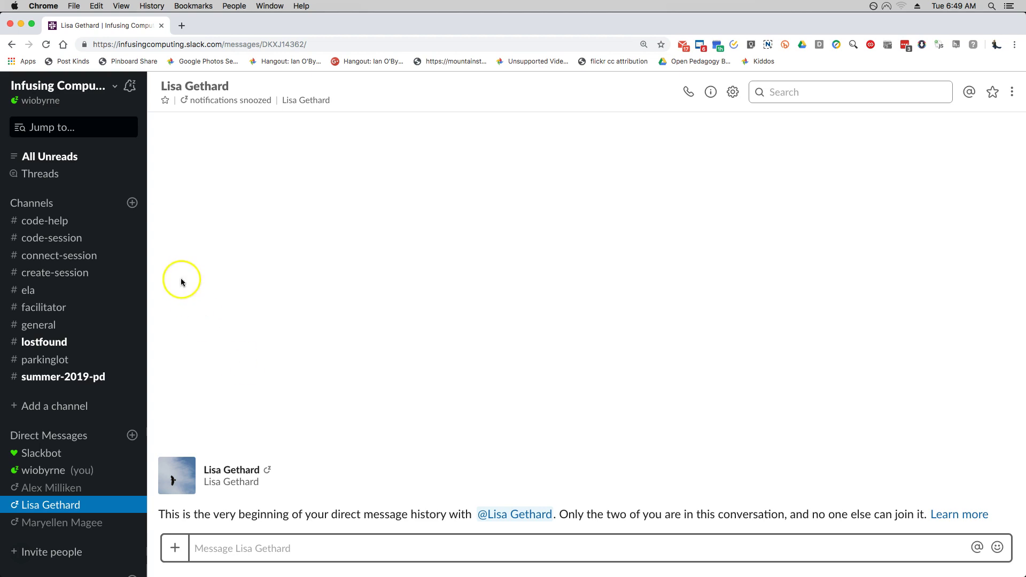
- Open a direct message conversation with the author of the project idea post in #code-help
click(54, 227)
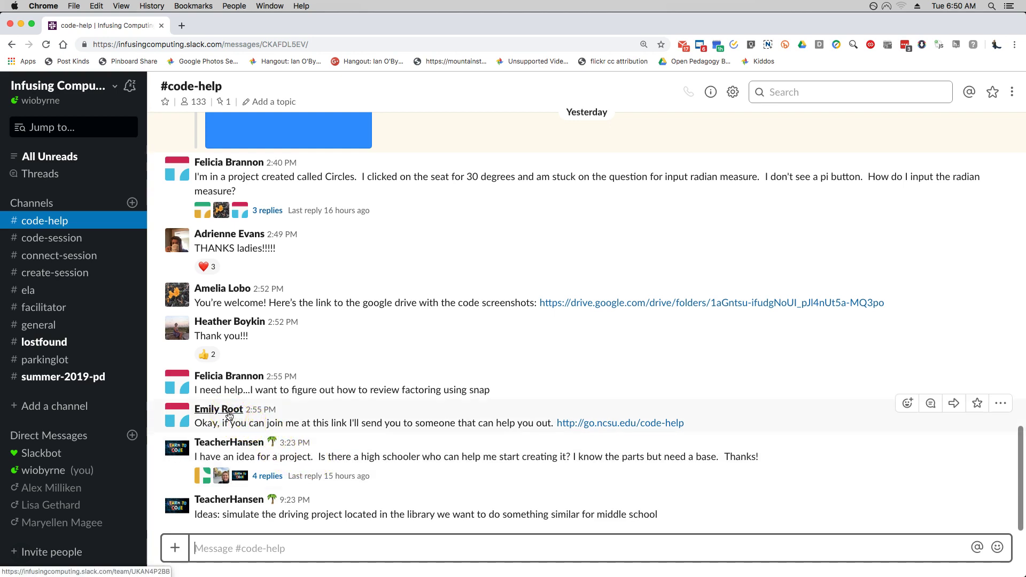
click(231, 444)
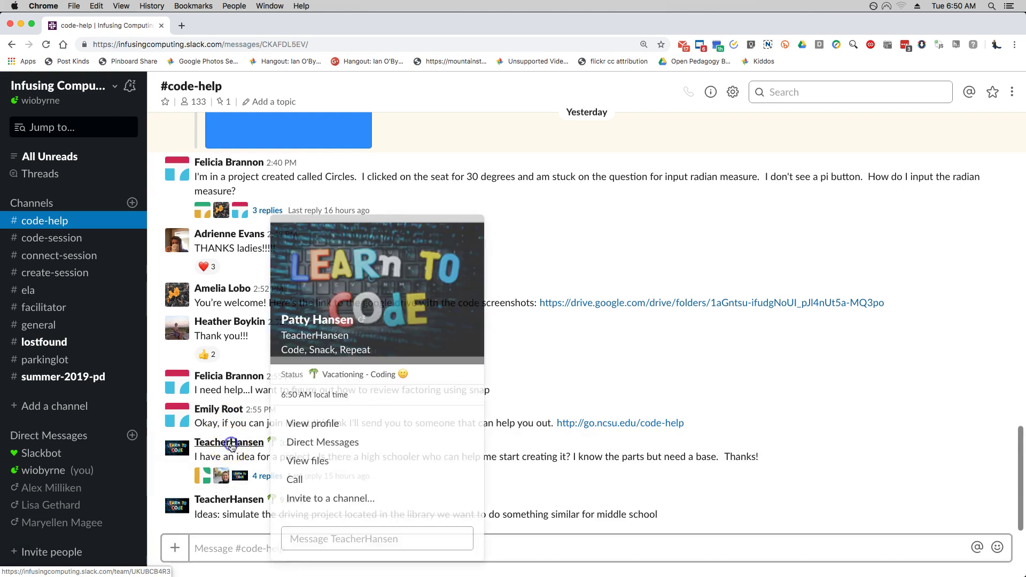
click(306, 444)
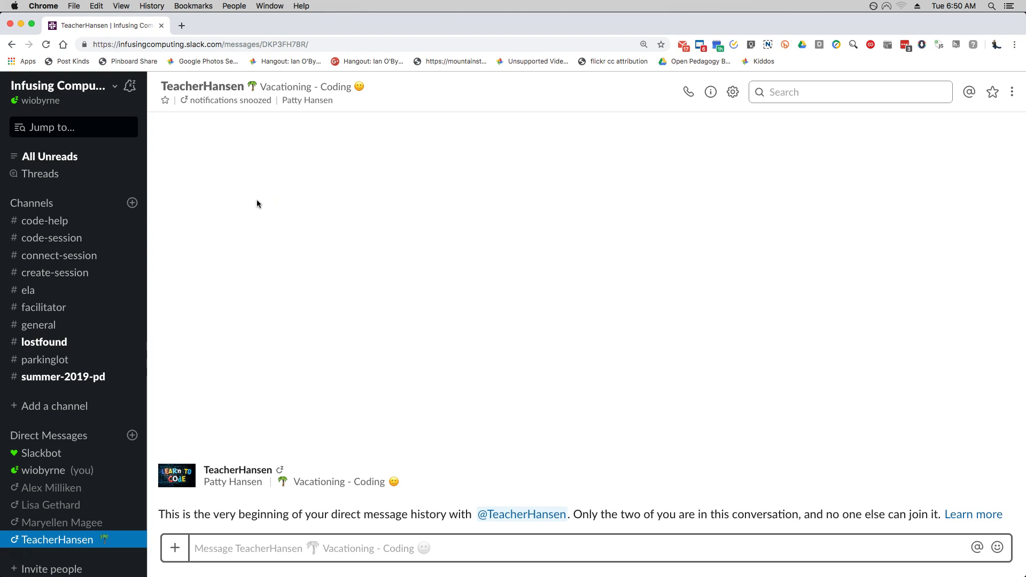
- Browse the apps already in the workspace and those available to install, and view the details of the Giphy app
scroll(57, 315, down, 4)
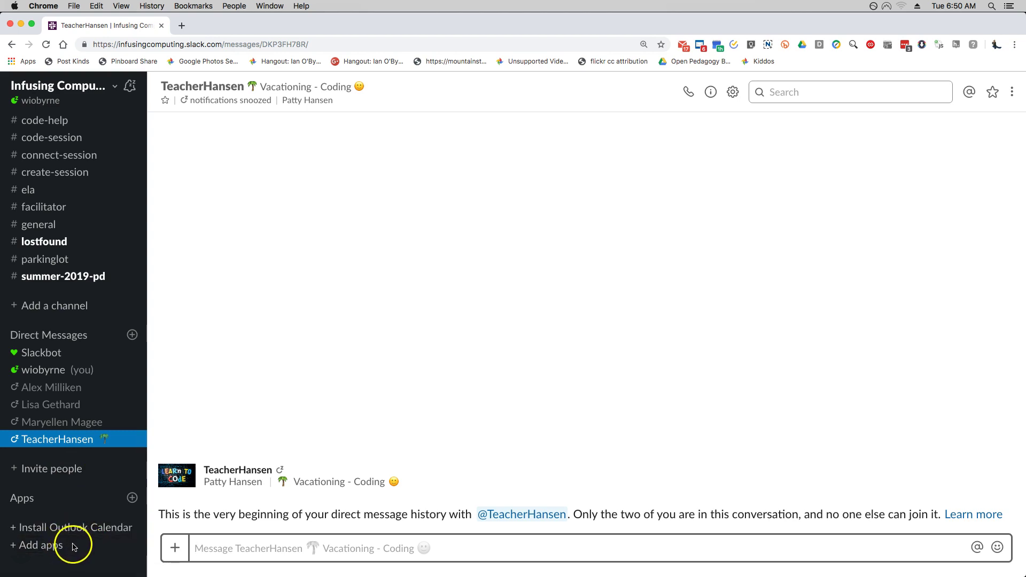
click(54, 545)
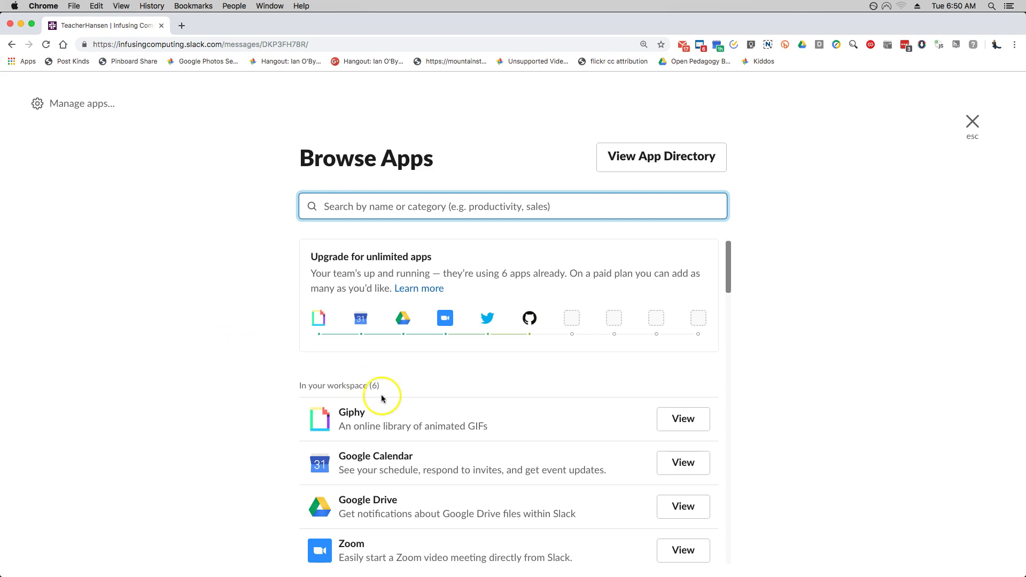
scroll(383, 396, down, 5)
scroll(379, 398, up, 1)
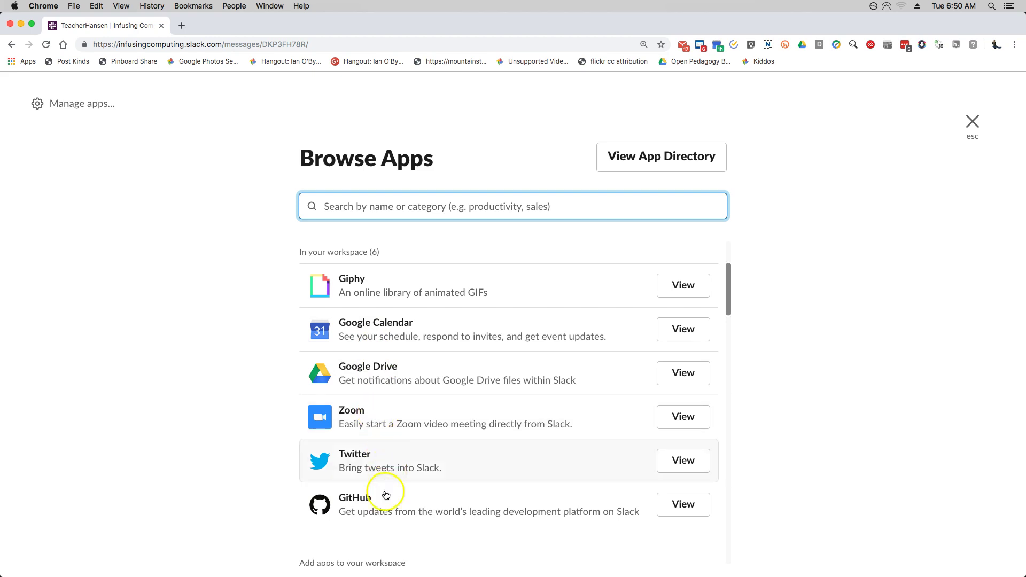
scroll(386, 500, down, 3)
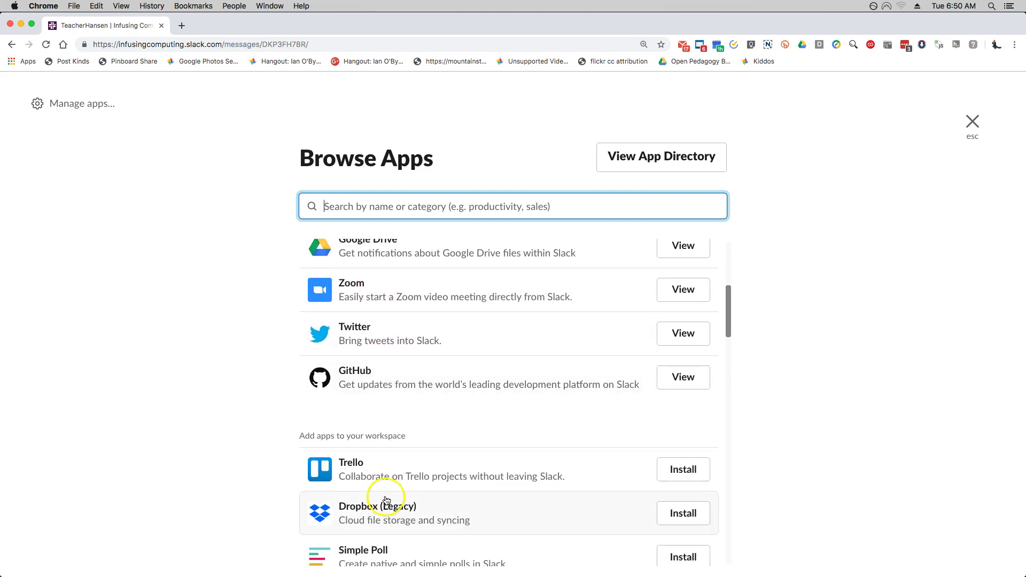
scroll(387, 500, down, 2)
scroll(387, 500, down, 1)
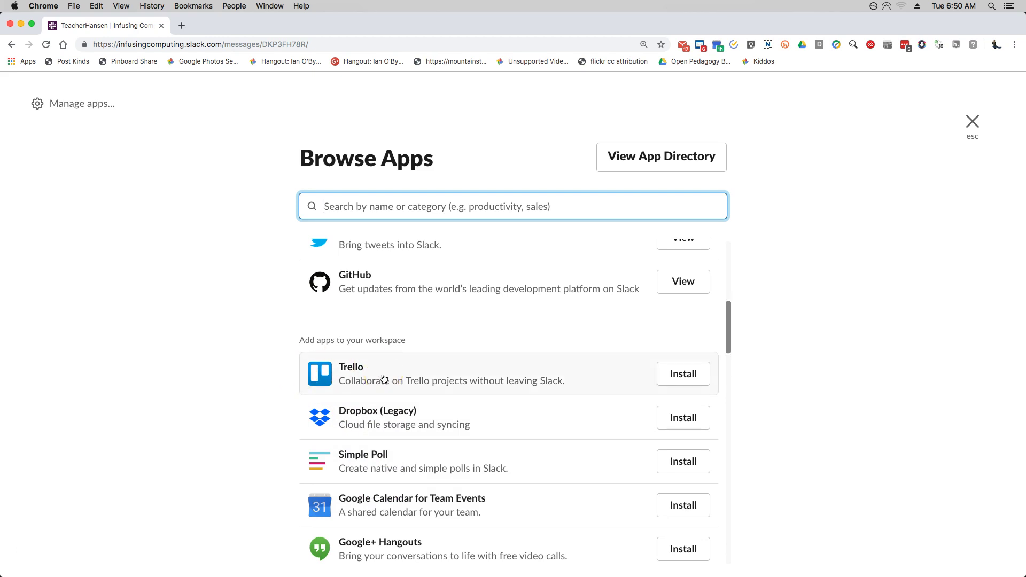
scroll(384, 378, down, 5)
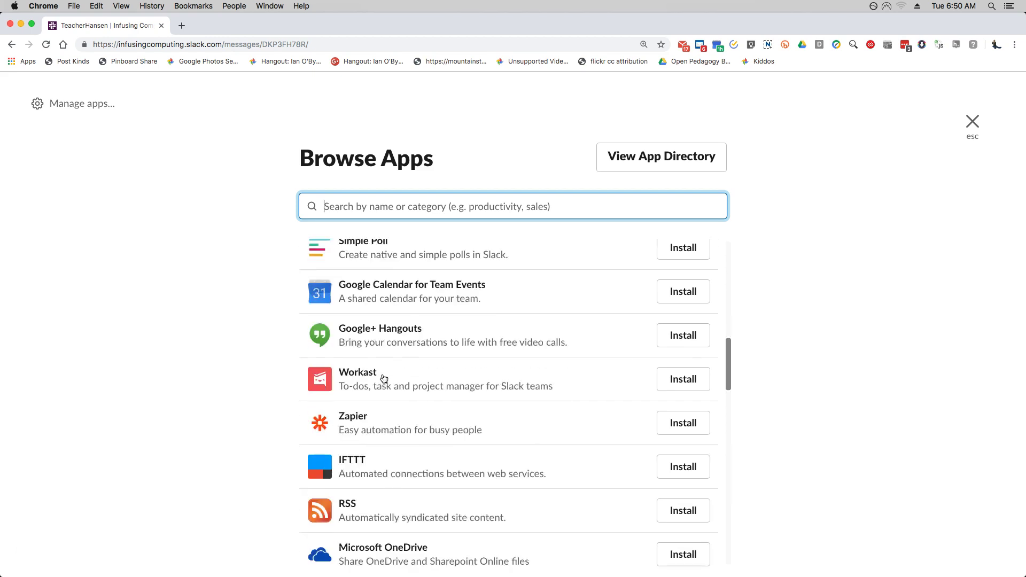
scroll(383, 379, down, 2)
click(358, 370)
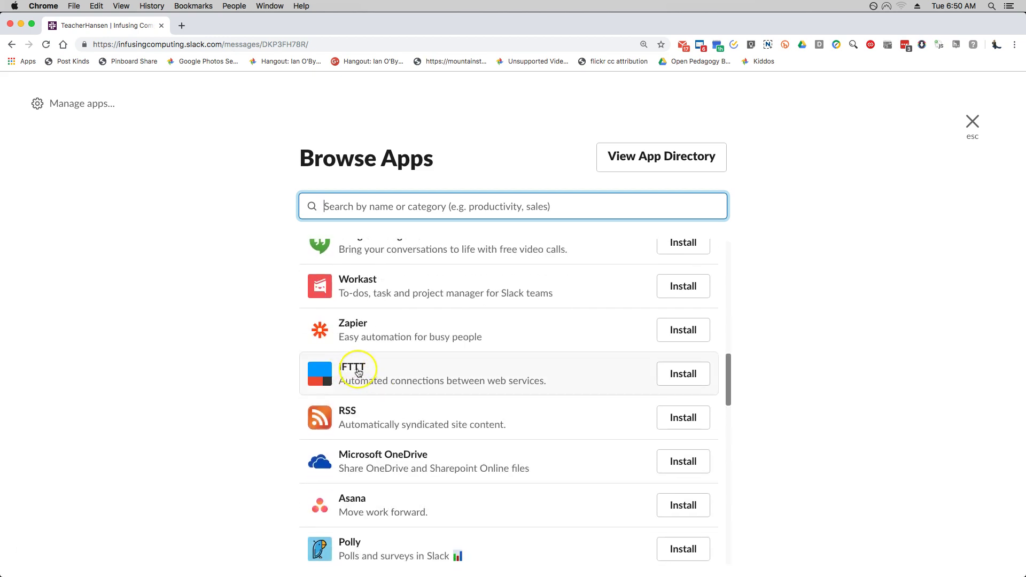
scroll(360, 373, down, 6)
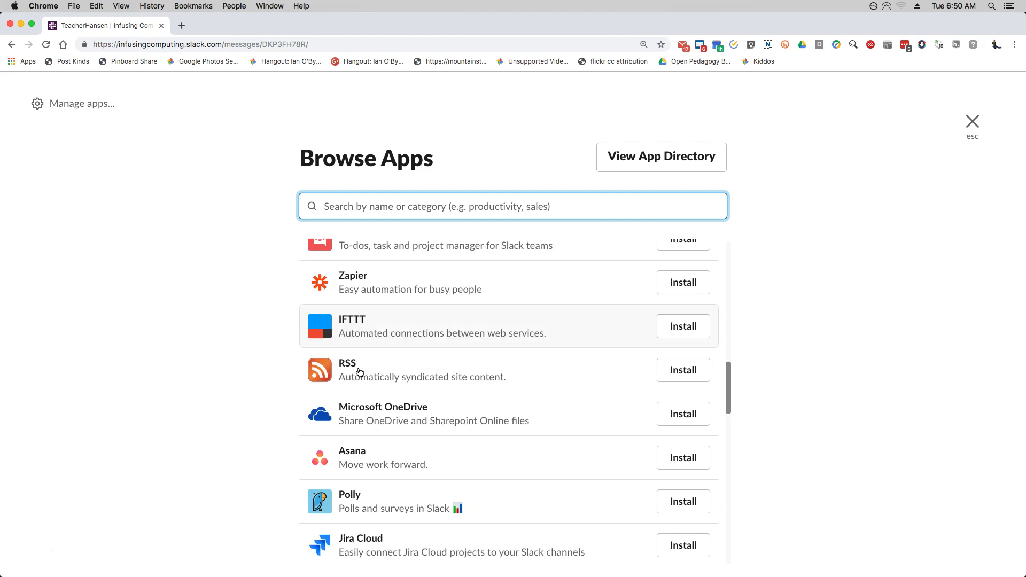
scroll(359, 373, up, 15)
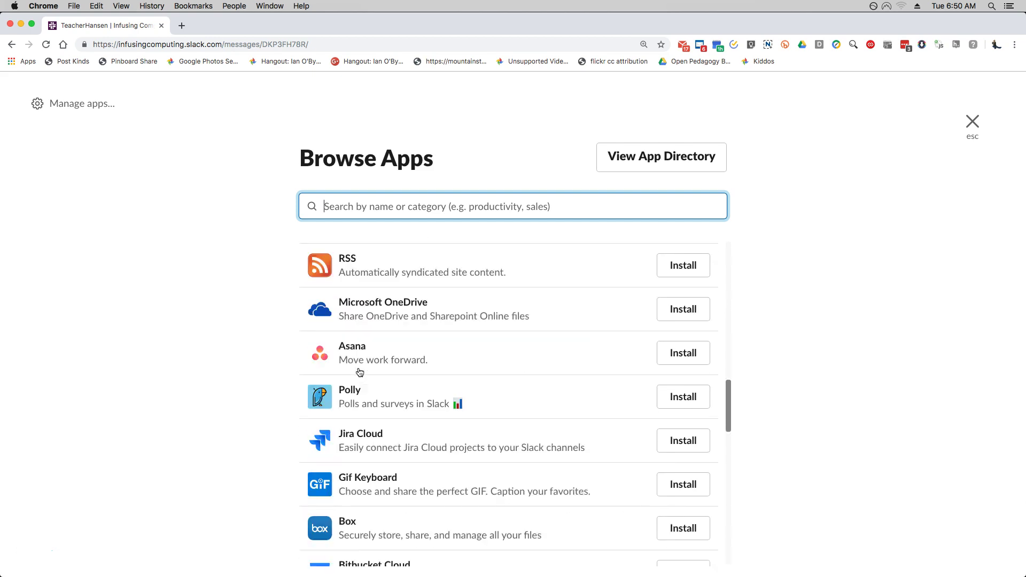
click(366, 272)
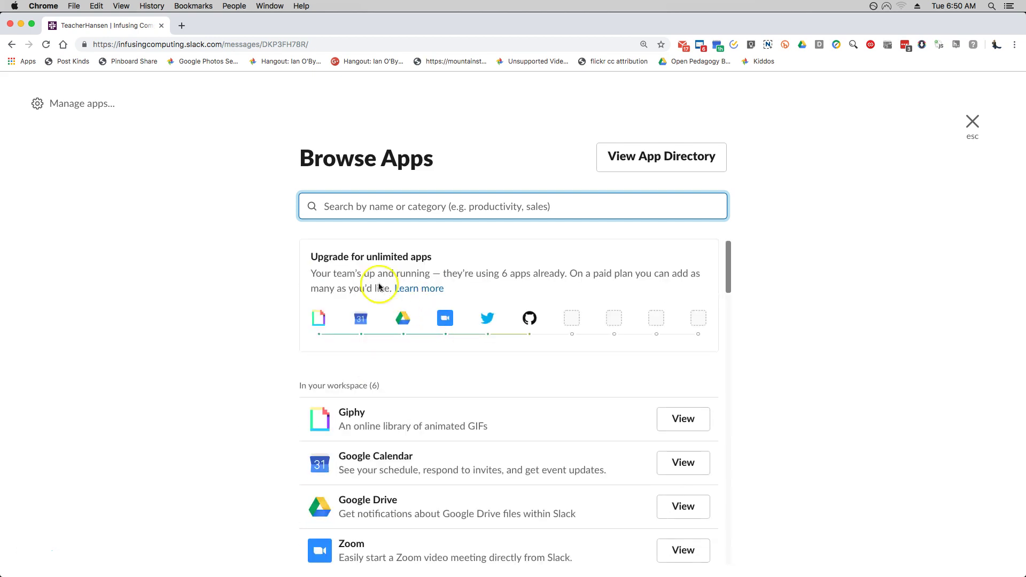
click(351, 277)
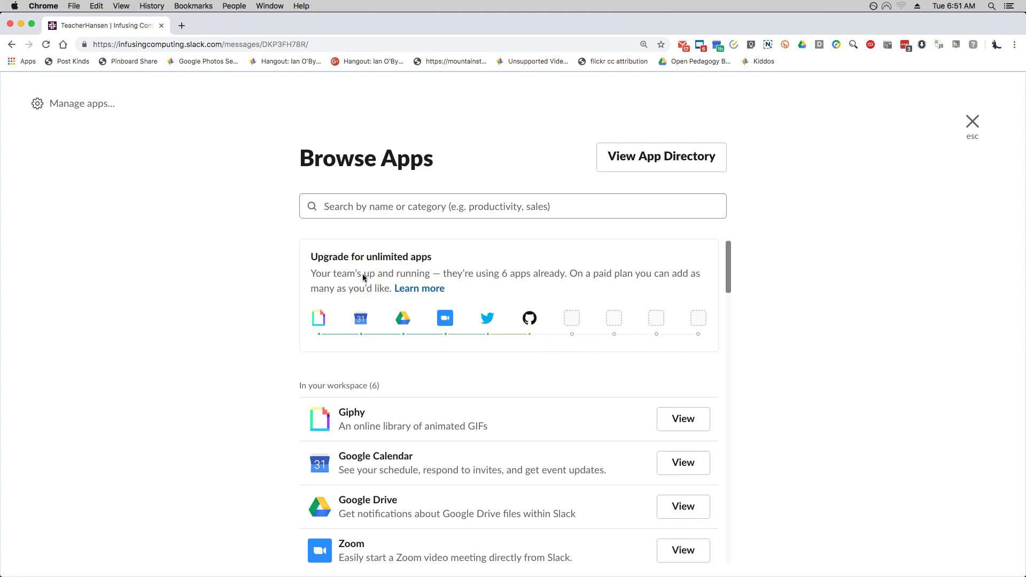
click(684, 420)
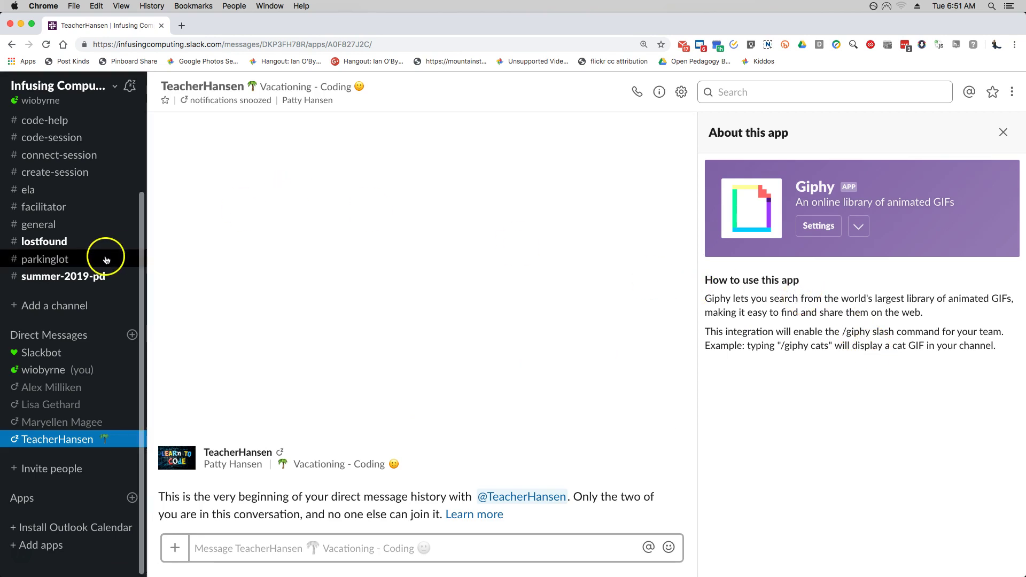
- Open the #general channel and request a private GIF preview with the command "/giphy cats"
click(46, 224)
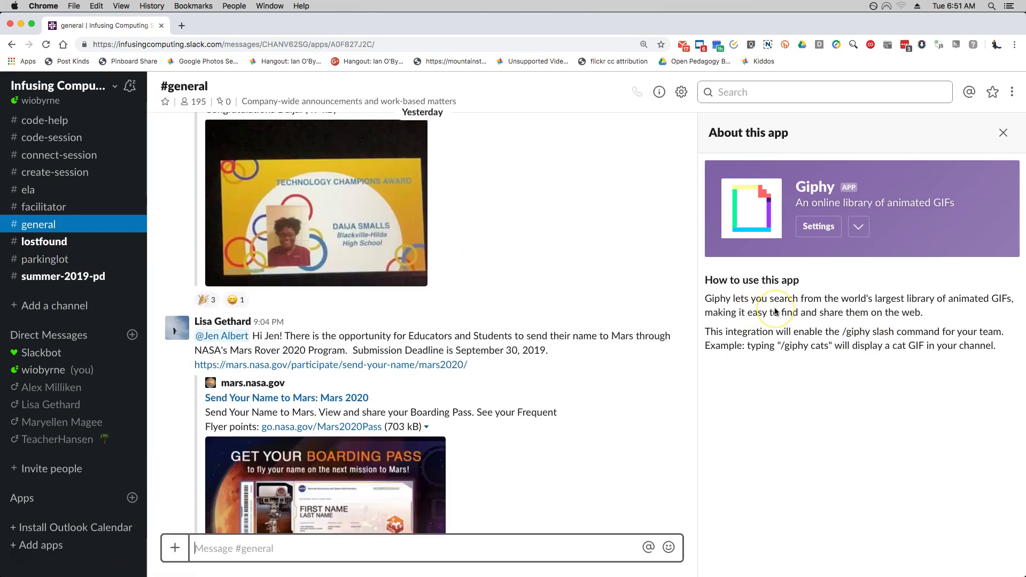
scroll(499, 332, down, 10)
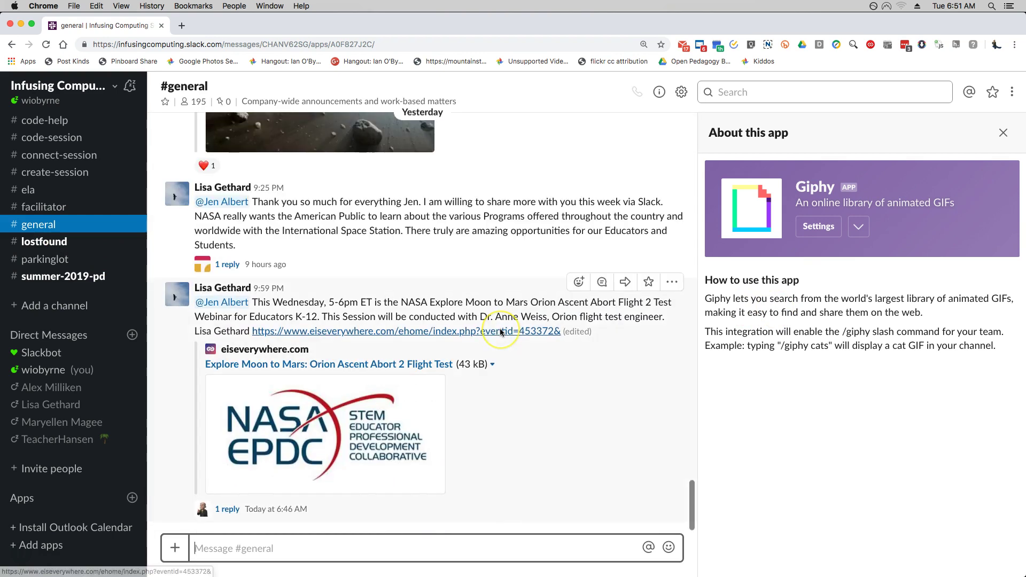
click(441, 545)
text(/)
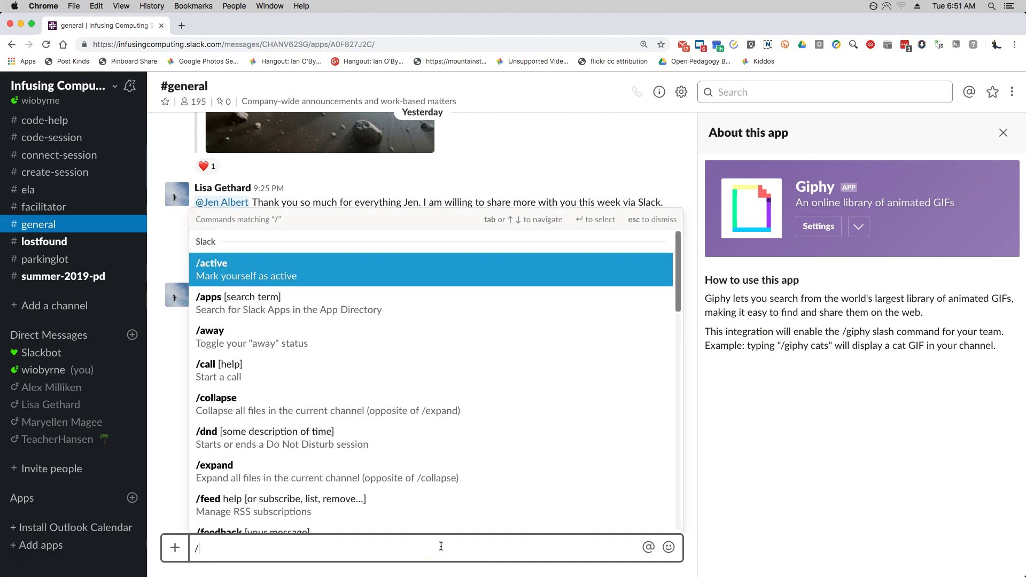
text(giphy)
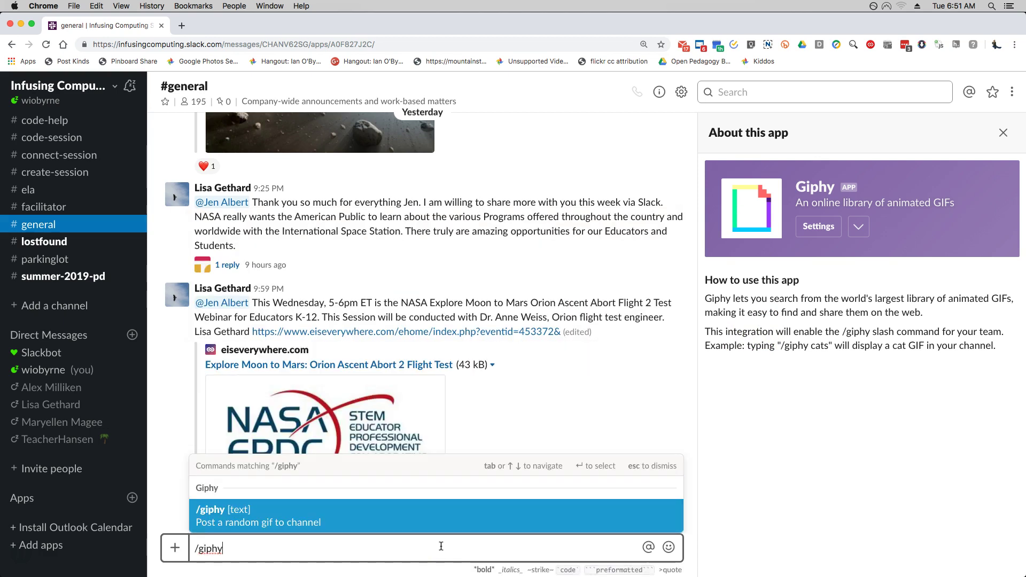
text( c)
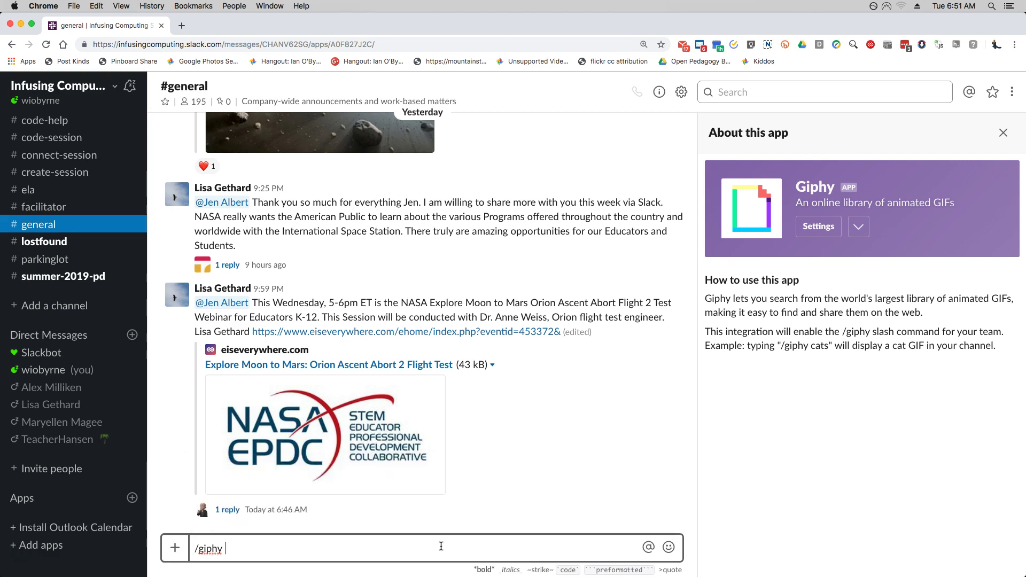
text(ats)
key(Return)
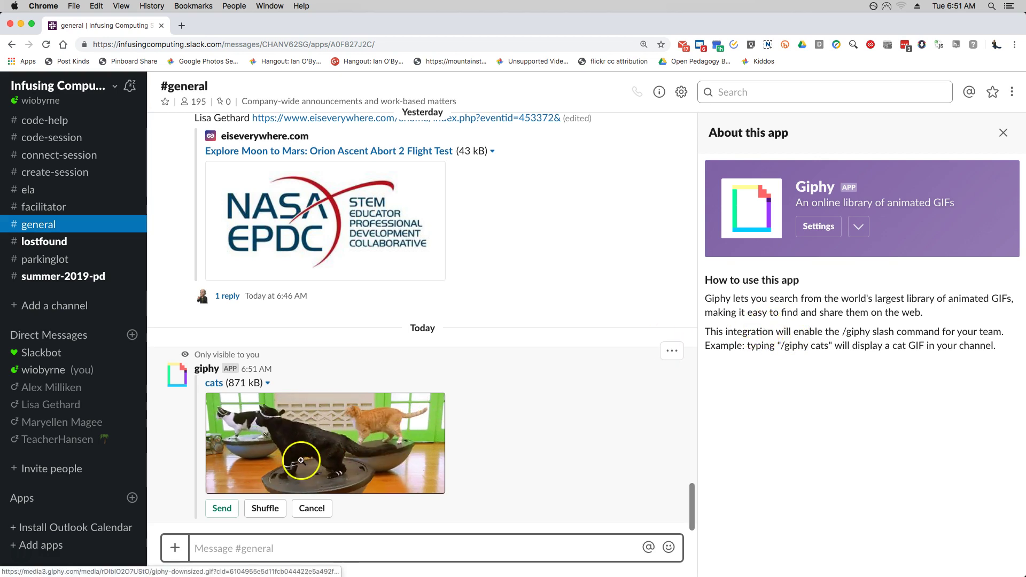
- Shuffle the cats GIF preview to a different image, and cancel it without posting to #general
click(262, 508)
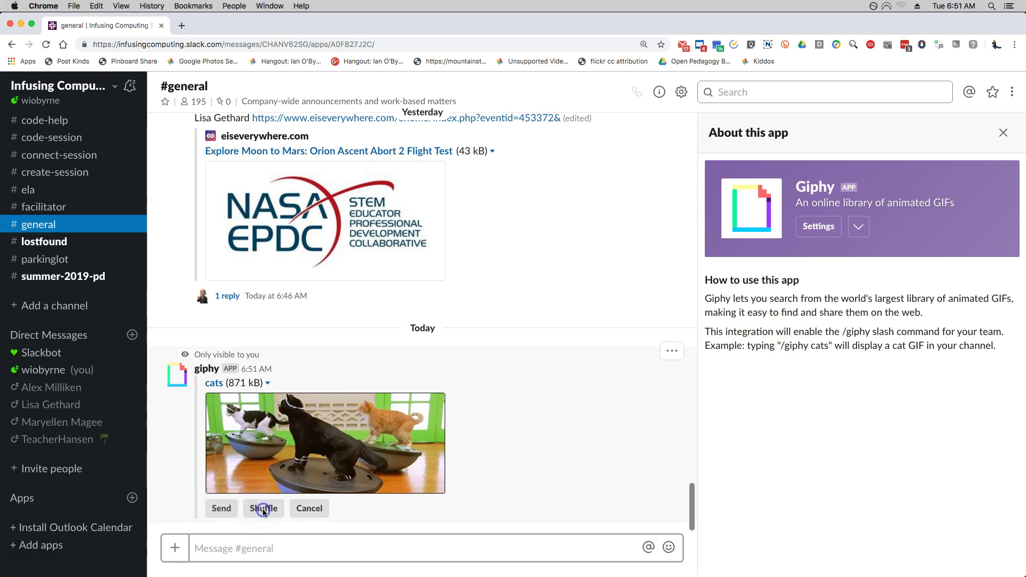
click(263, 508)
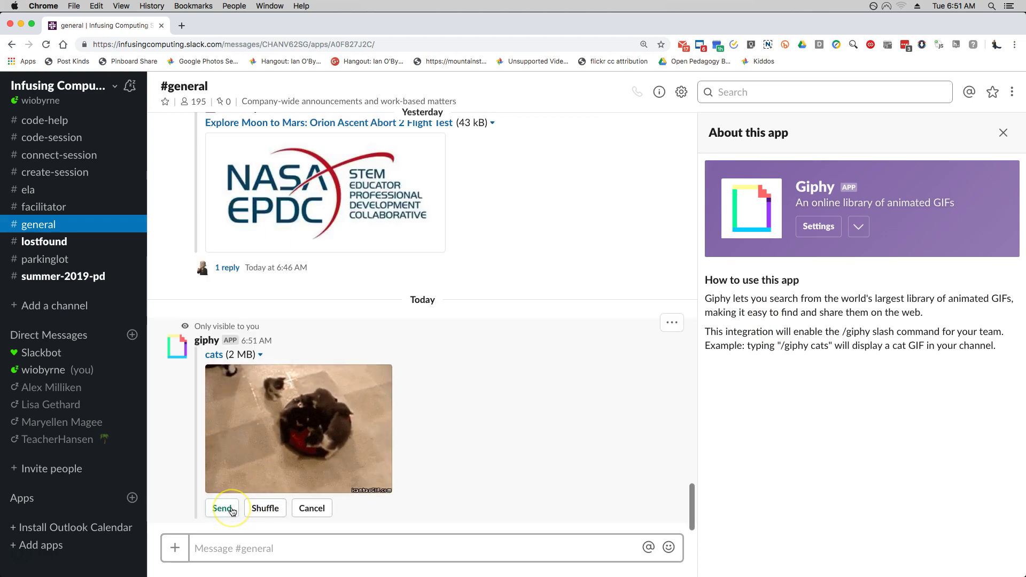
click(304, 512)
- Request a GIF preview in #general with the command "/giphy dogs" and shuffle through alternative images
click(269, 550)
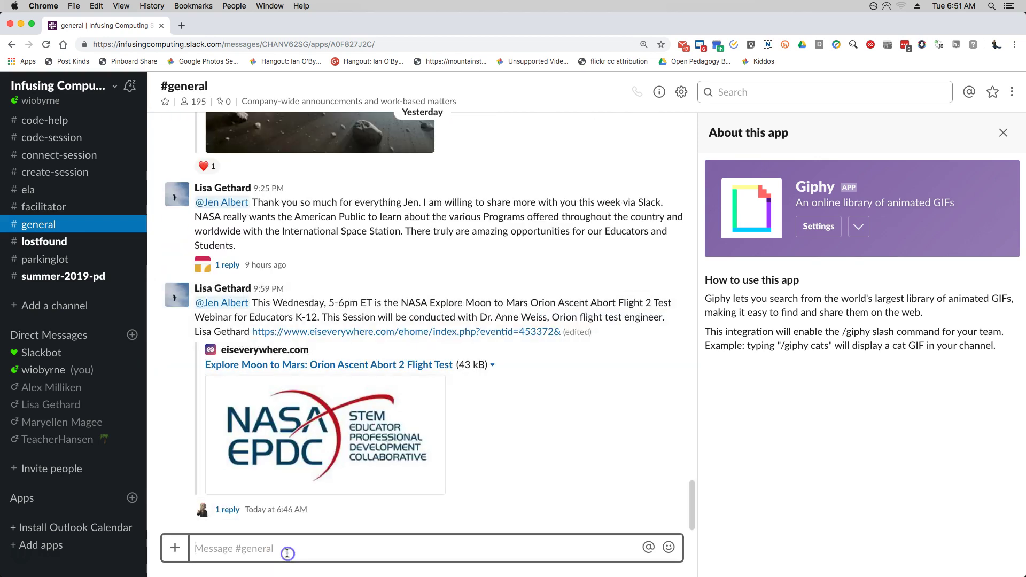
text(/gip)
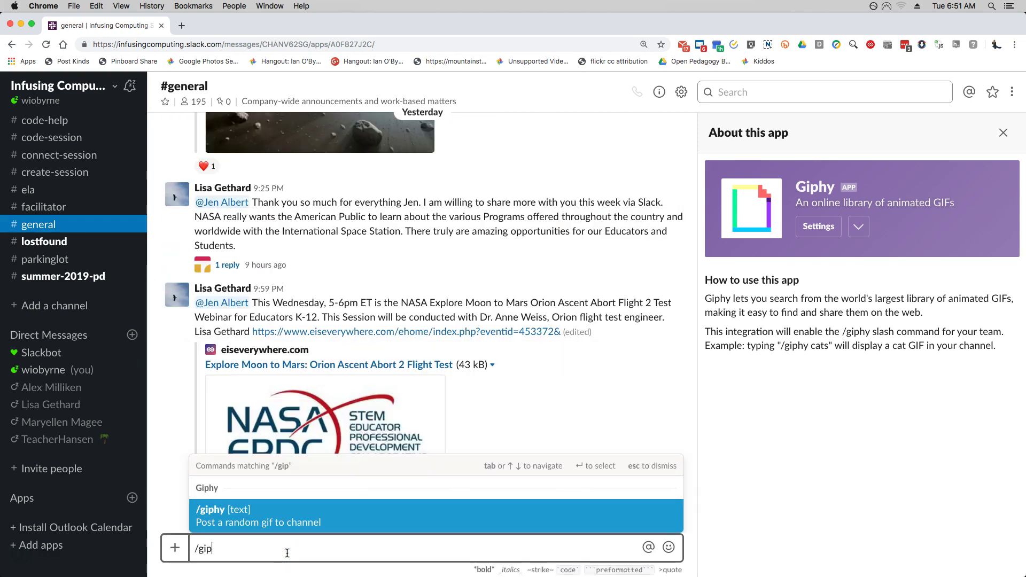
text(hy dogs)
key(Return)
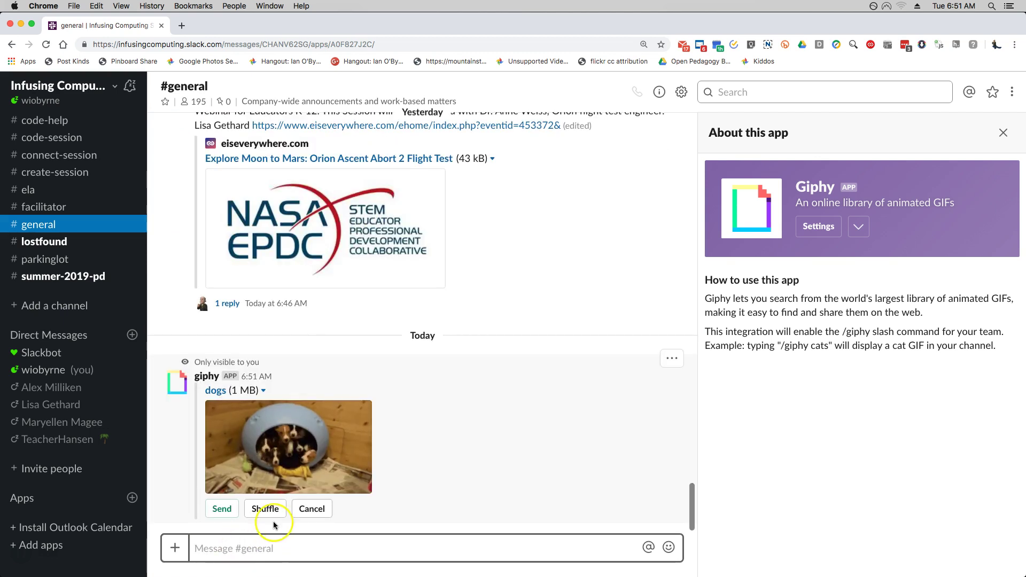
click(267, 511)
click(272, 512)
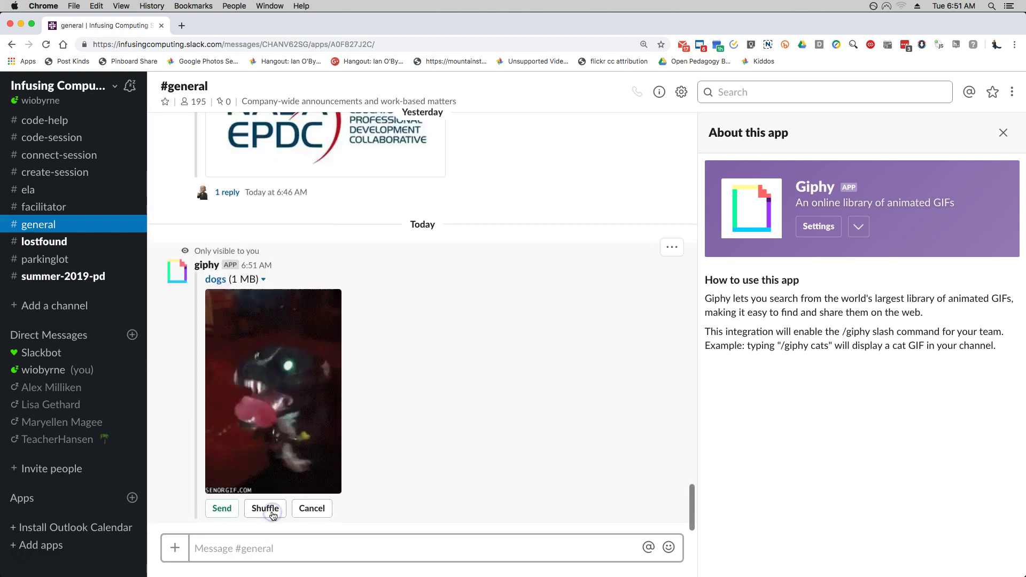
click(272, 512)
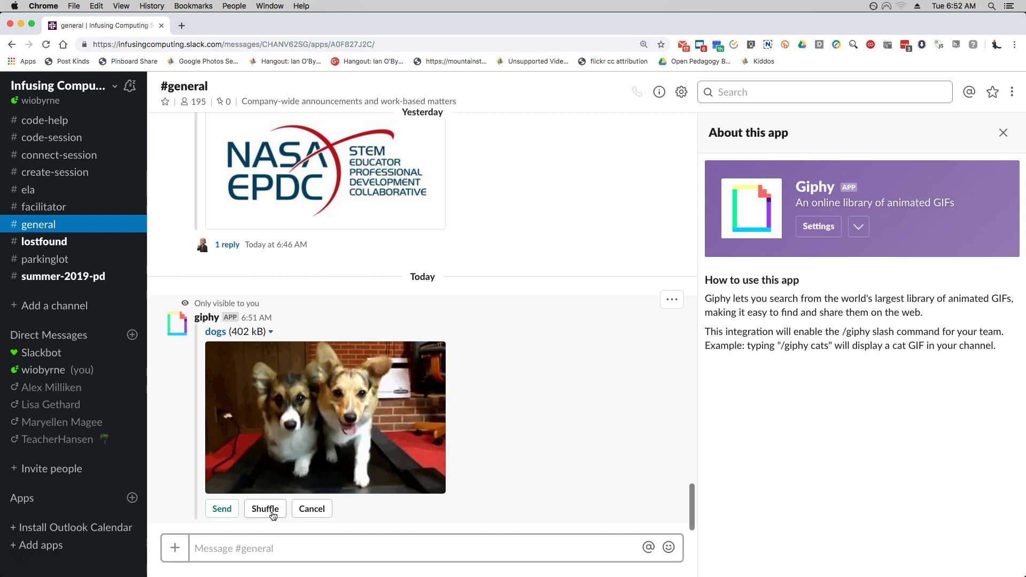
click(271, 518)
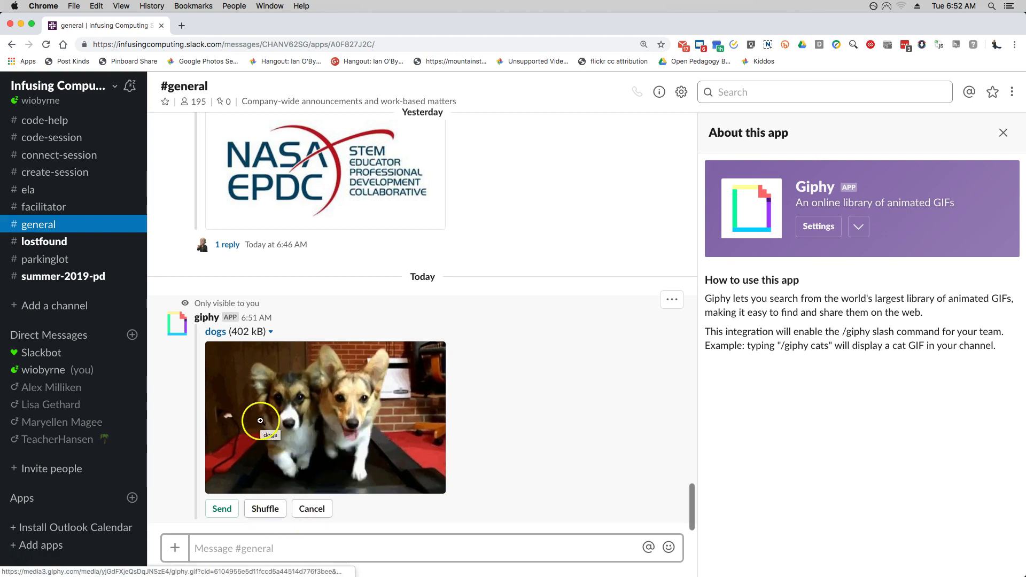
click(331, 378)
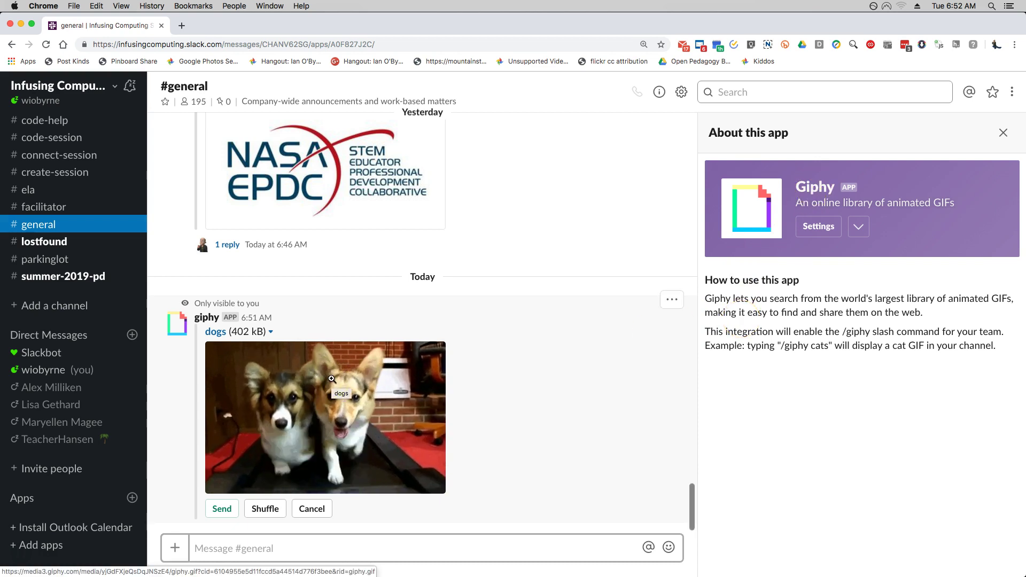
click(826, 325)
click(822, 203)
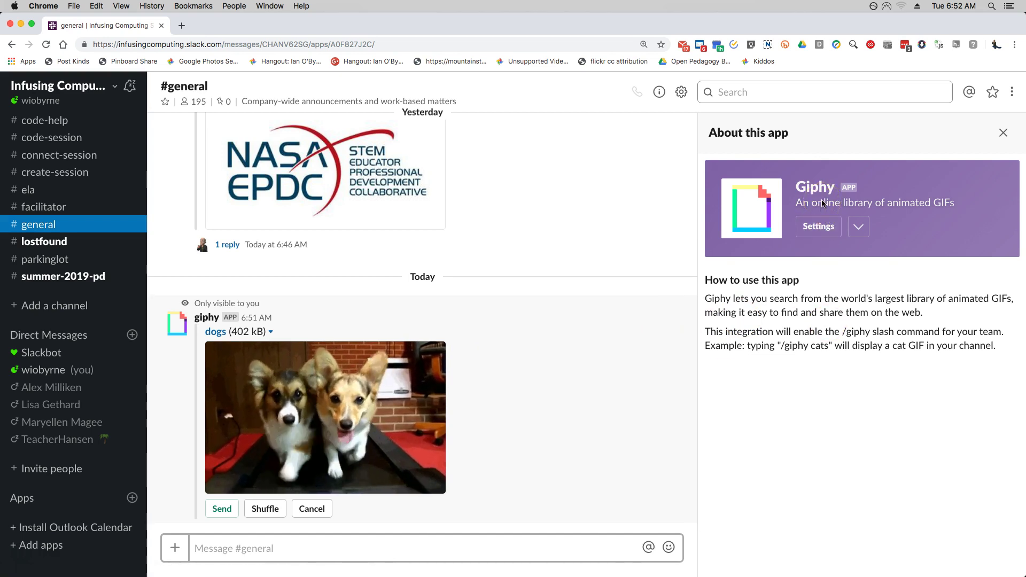
click(132, 383)
click(166, 383)
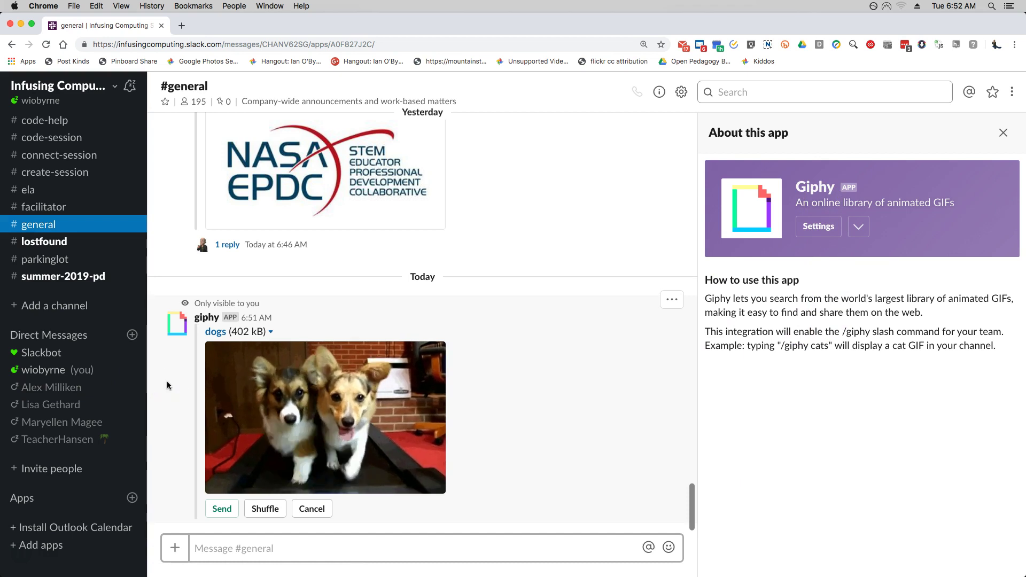
- Look back through the earlier #general posts to the "How to get started with Slack" video post
scroll(167, 385, up, 10)
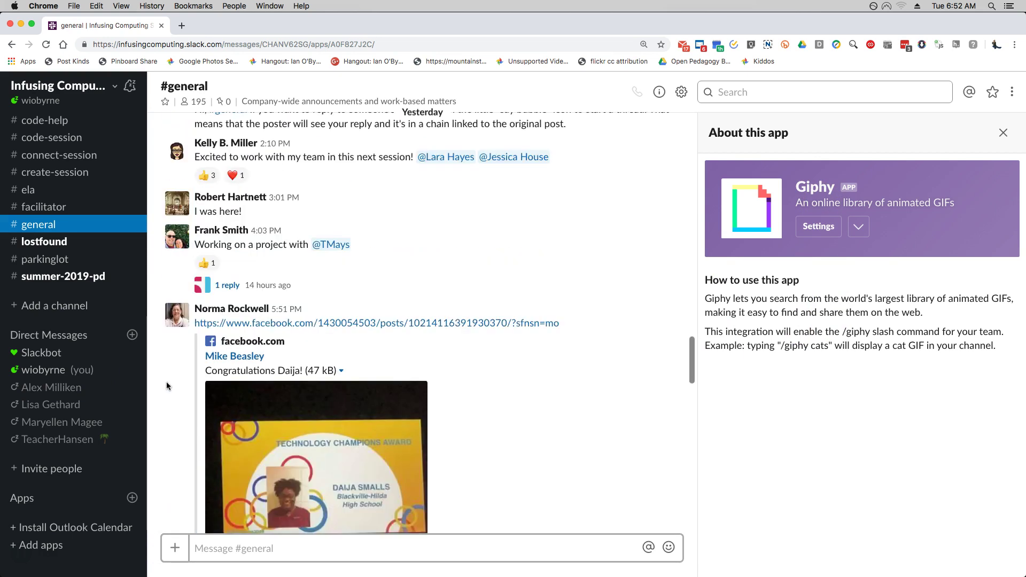
scroll(166, 385, up, 10)
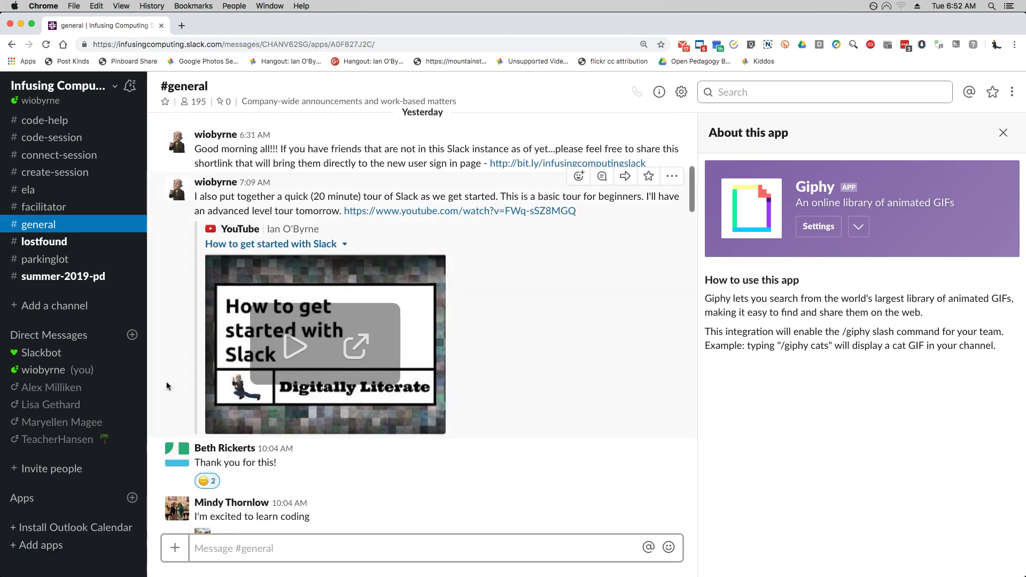